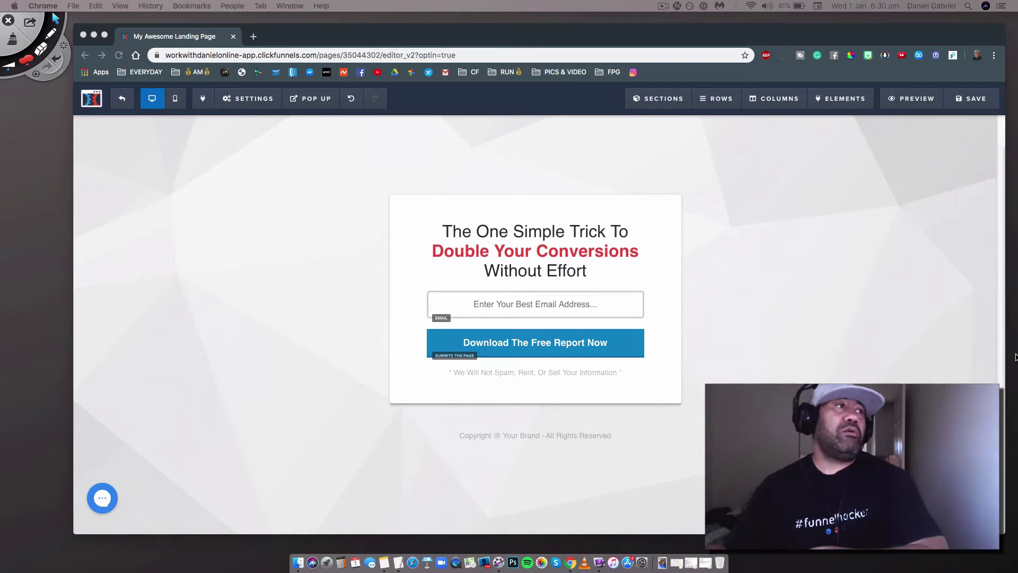
# Duplicate the landing page's browser tab and open the list of all funnels in the copy.
pyautogui.click(243, 189)
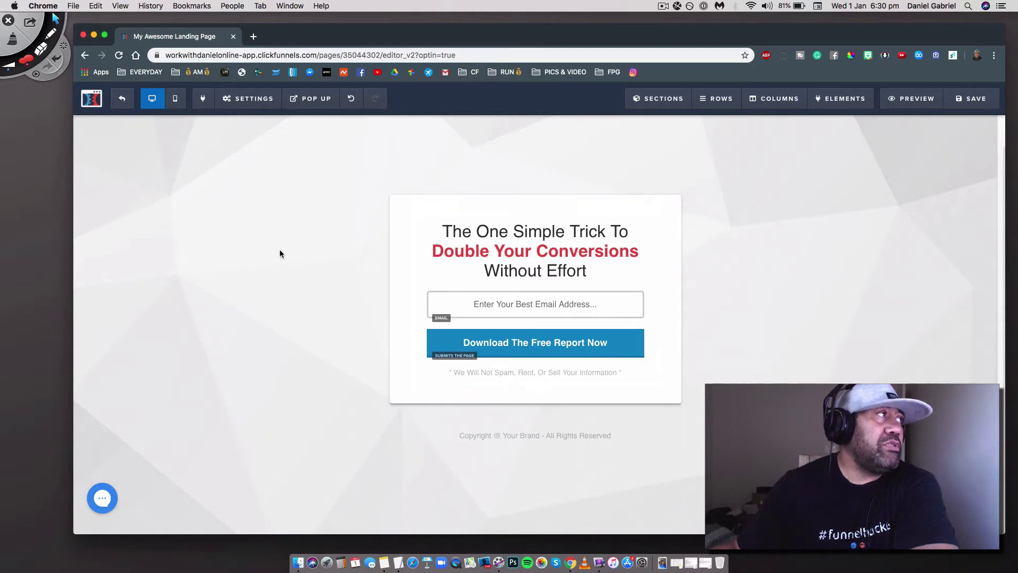
pyautogui.rightClick(198, 42)
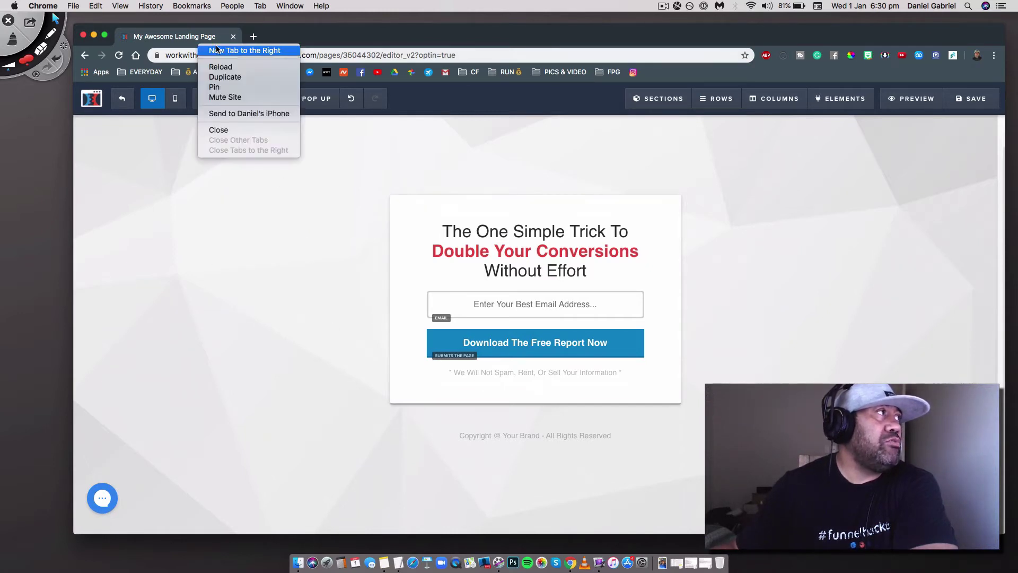
pyautogui.click(227, 77)
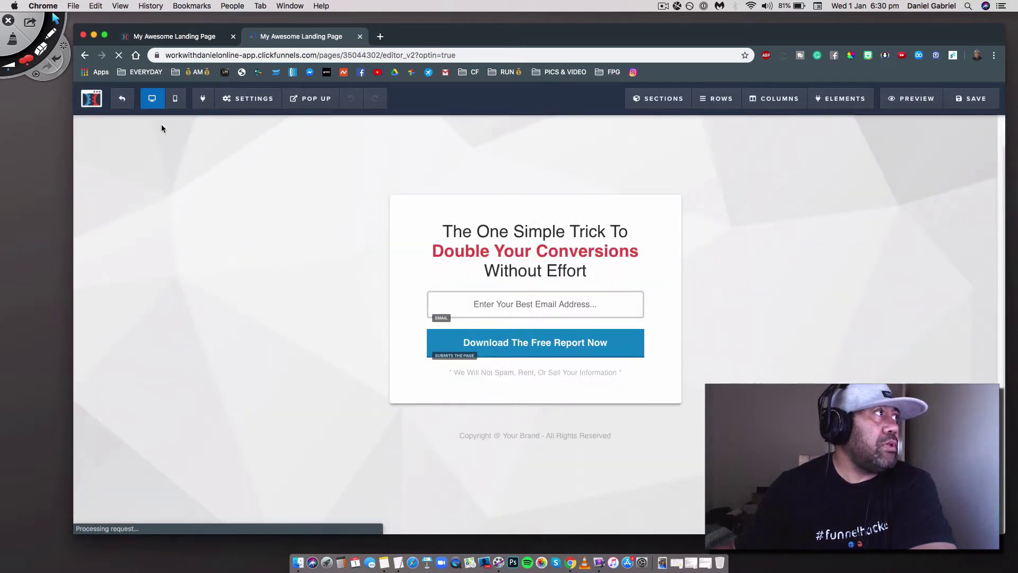
pyautogui.click(123, 104)
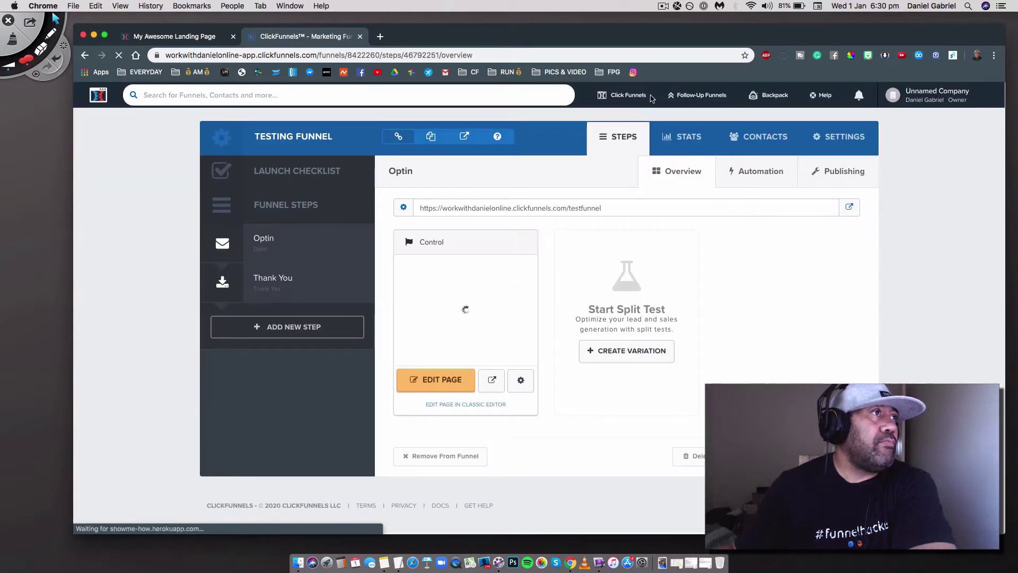
pyautogui.moveTo(650, 97)
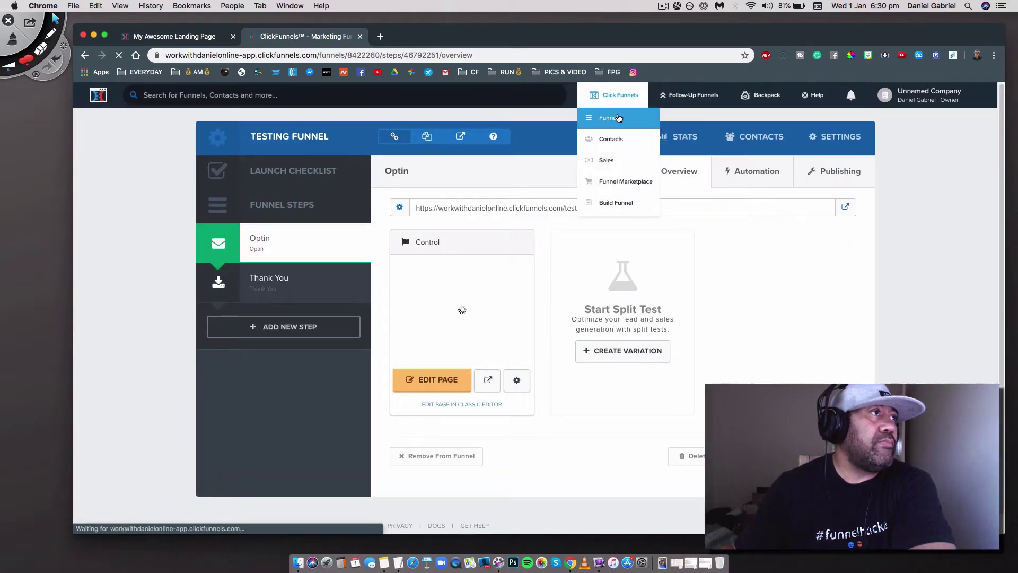
pyautogui.click(618, 117)
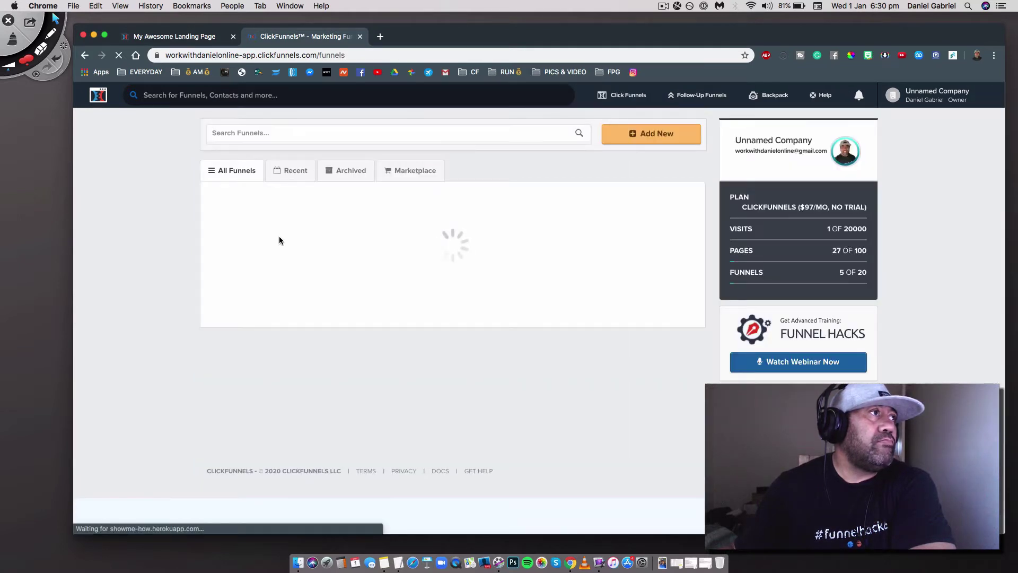
# Filter the funnels list by Optin and start a new funnel with the Cookbook Builder Process.
pyautogui.click(253, 136)
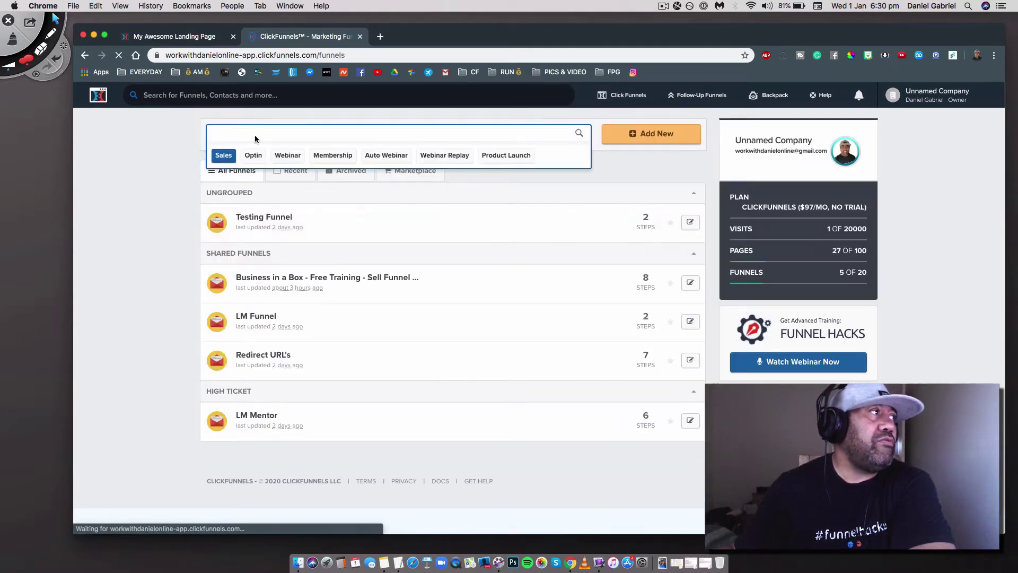
pyautogui.click(253, 155)
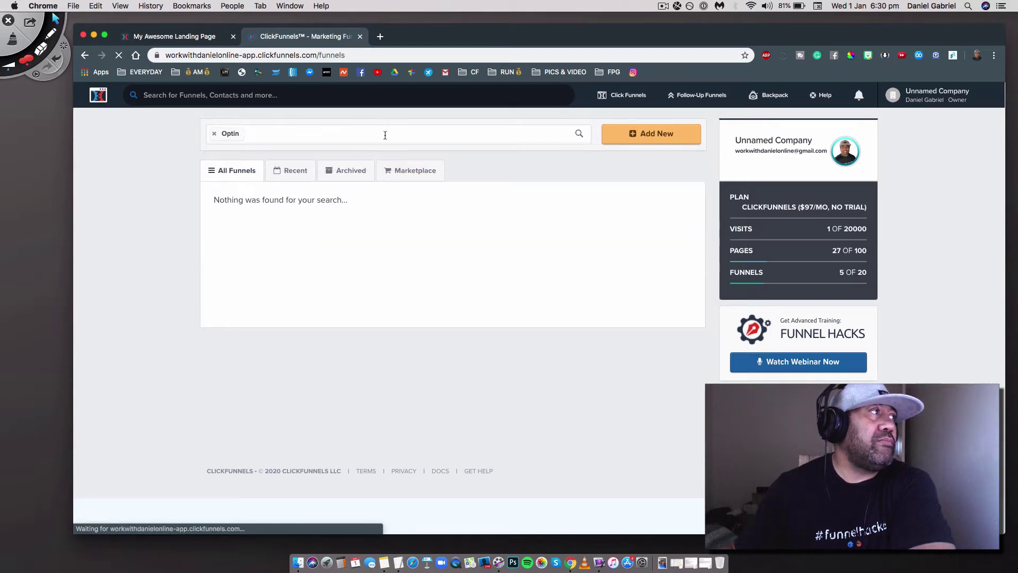
pyautogui.click(627, 137)
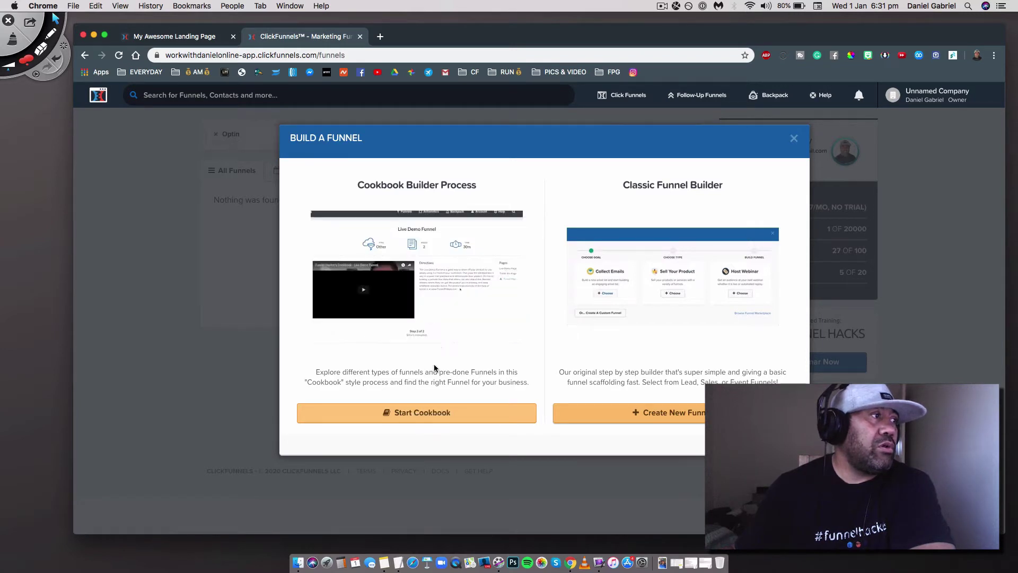
pyautogui.click(404, 414)
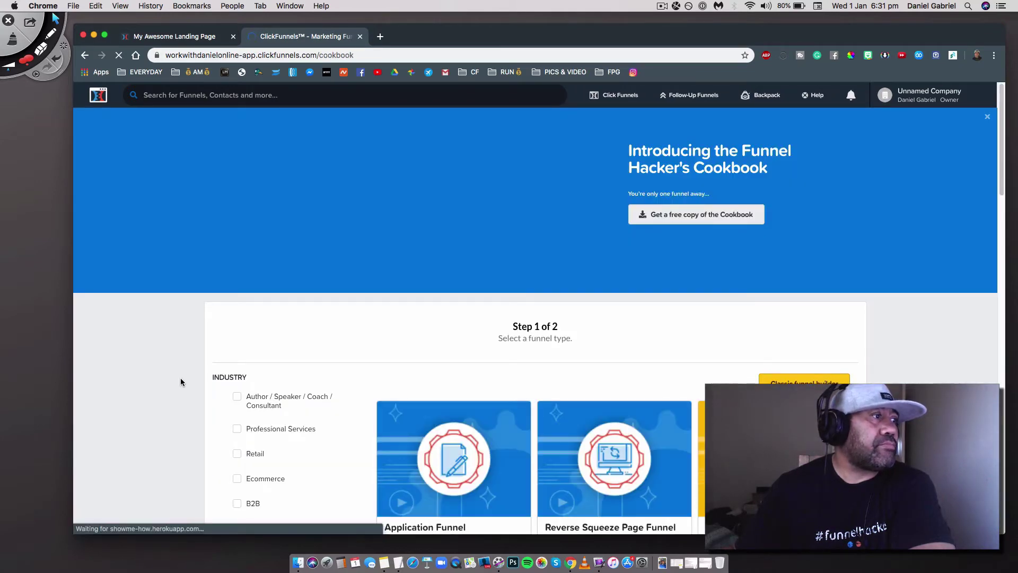
# Filter the cookbook by the Generate Leads funnel type and choose the Squeeze Page Funnel.
pyautogui.scroll(-3, 180, 377)
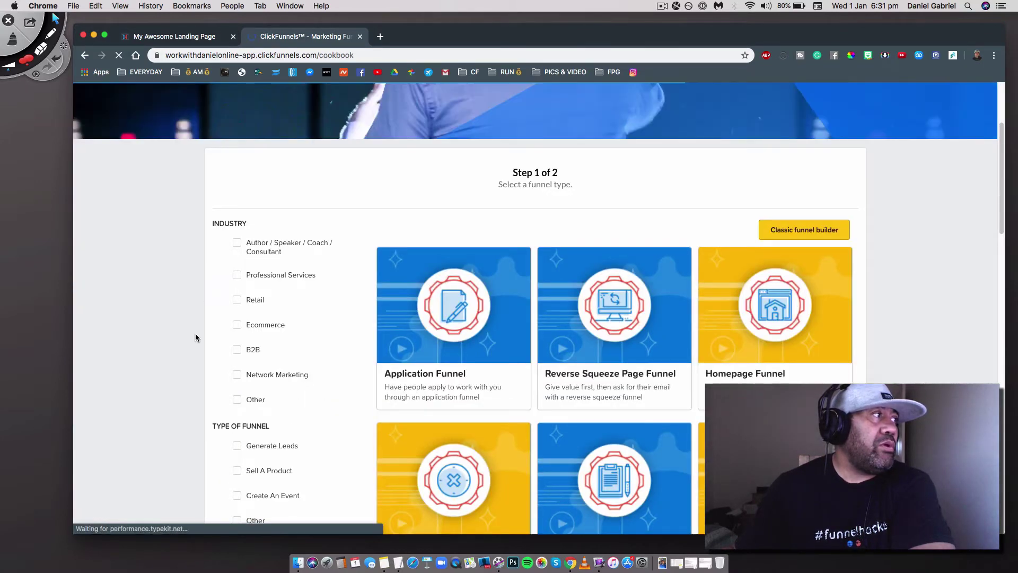
pyautogui.scroll(-3, 165, 390)
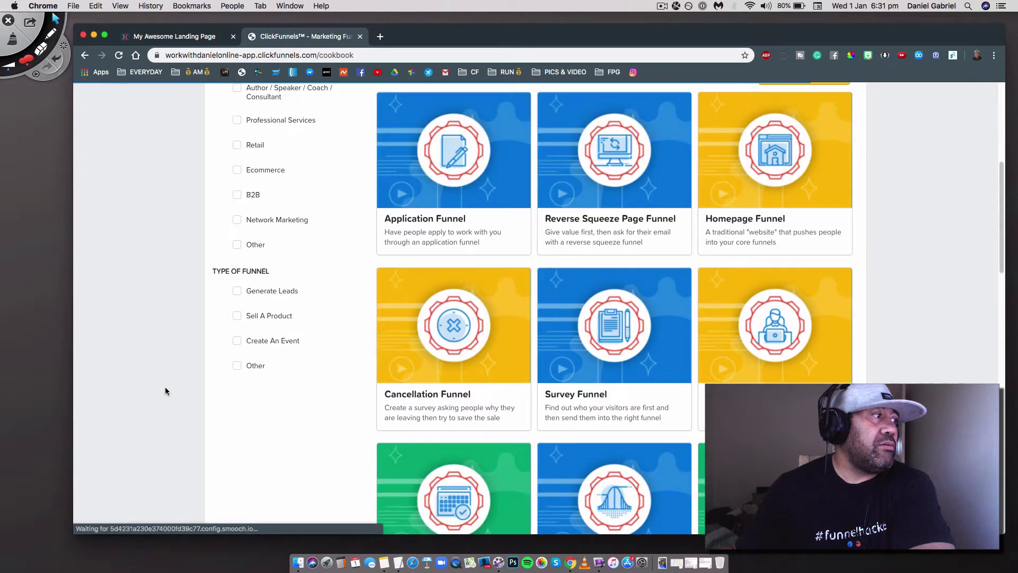
pyautogui.scroll(1, 164, 390)
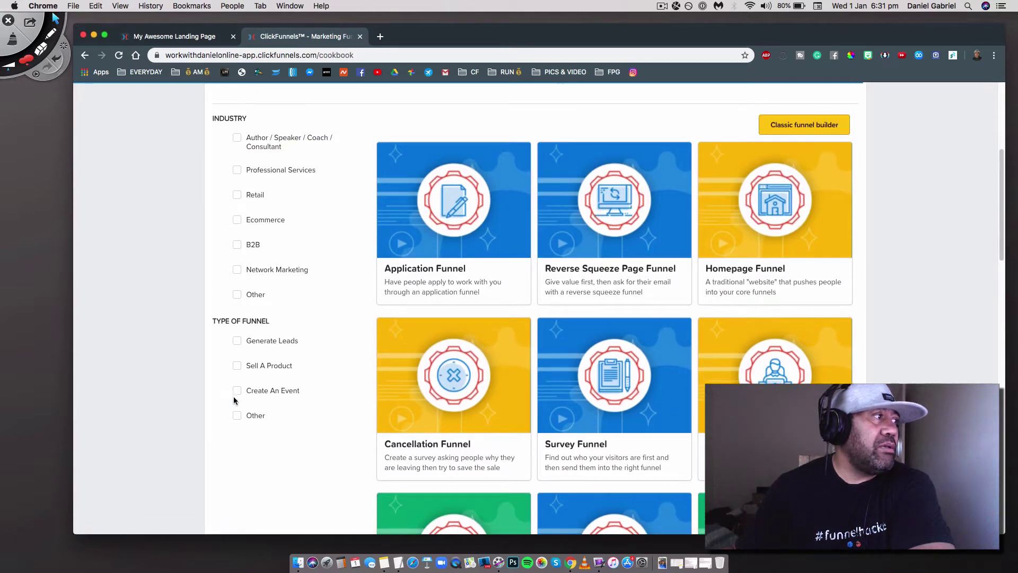
pyautogui.click(237, 340)
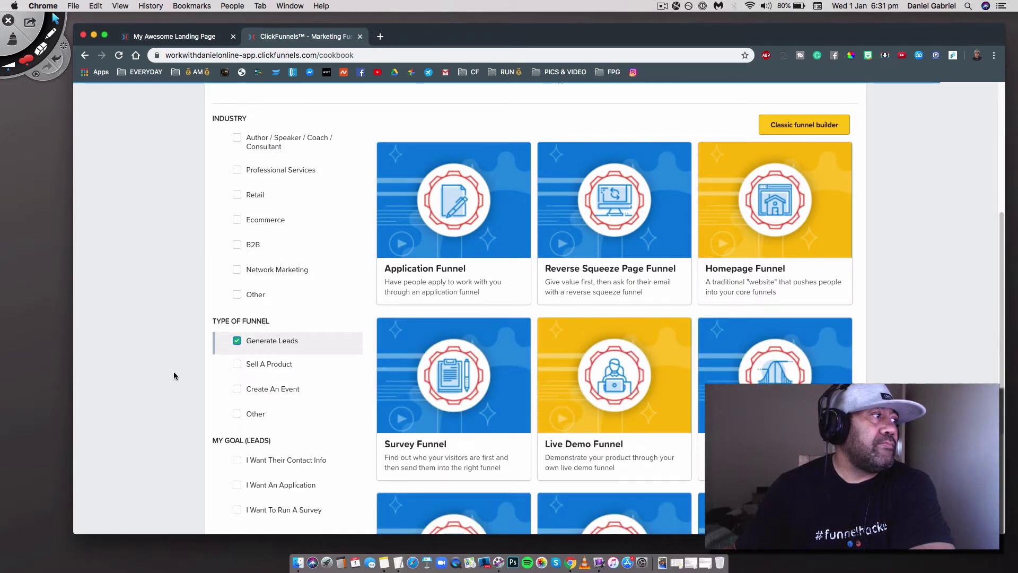
pyautogui.scroll(-3, 173, 373)
pyautogui.scroll(10, 174, 376)
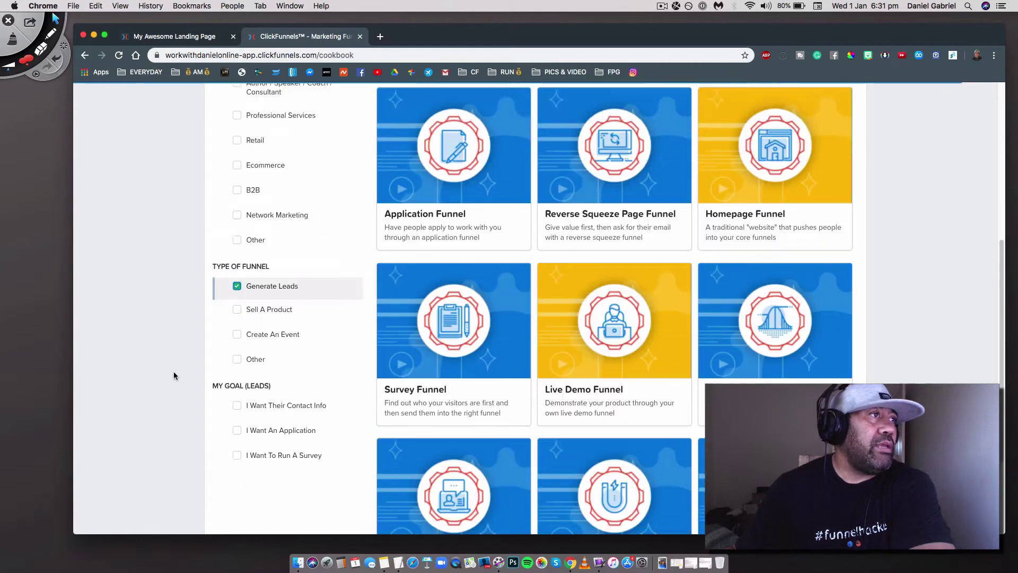
pyautogui.scroll(-6, 174, 376)
pyautogui.scroll(-7, 173, 375)
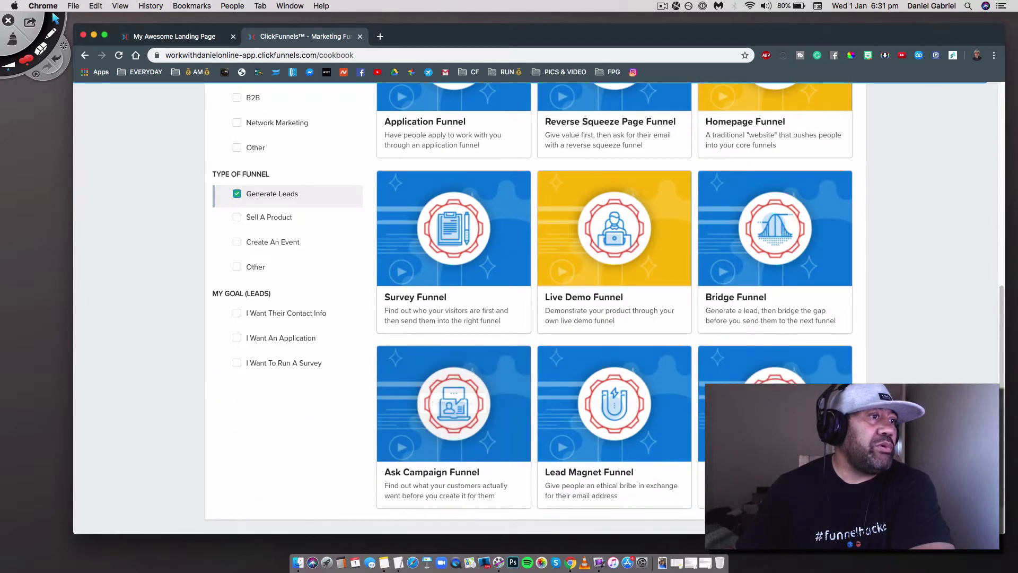
pyautogui.click(774, 404)
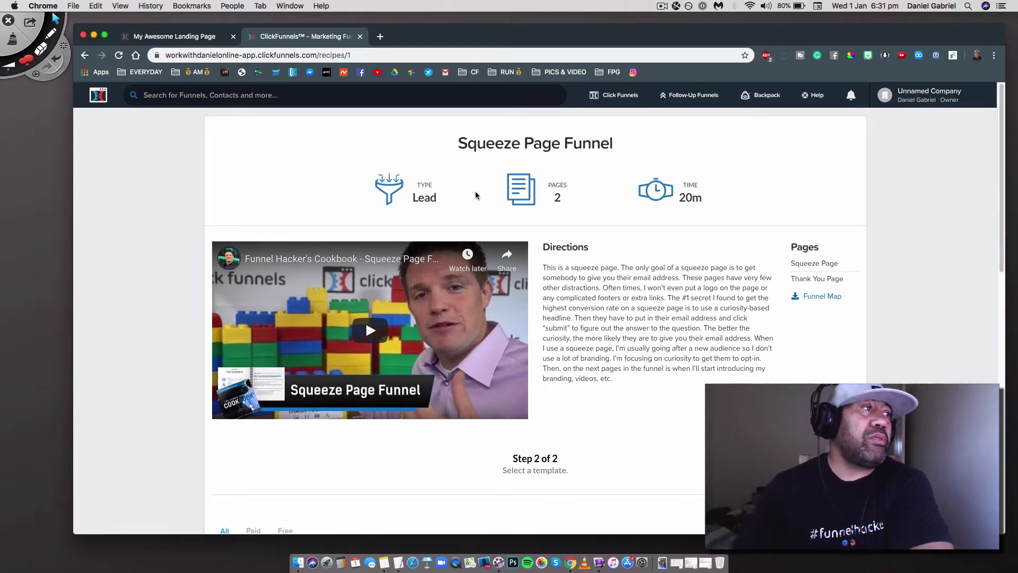
# Create the funnel from the free JASON Squeeze Page Funnel template and open its squeeze page for editing.
pyautogui.scroll(-7, 478, 345)
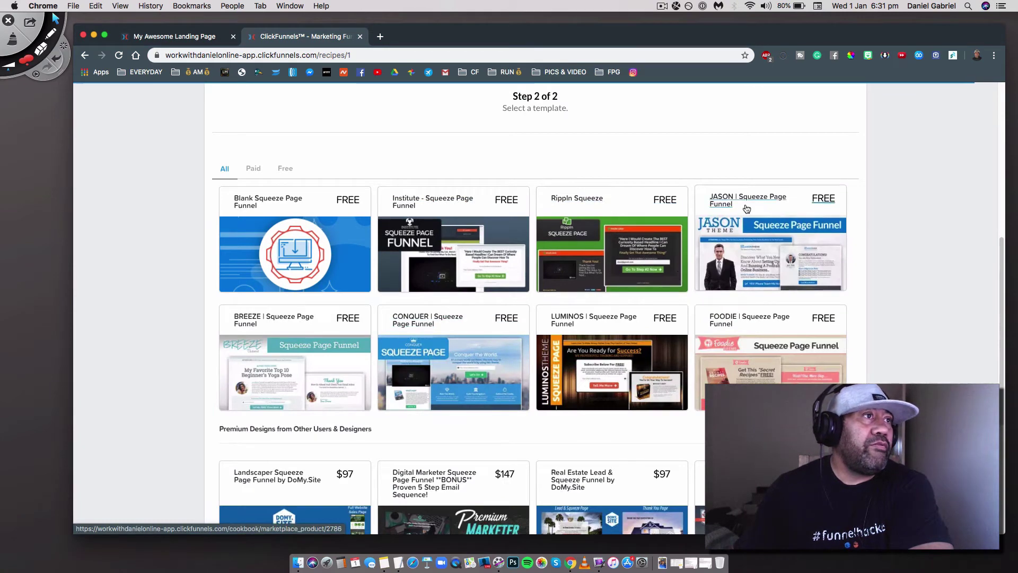
pyautogui.click(751, 231)
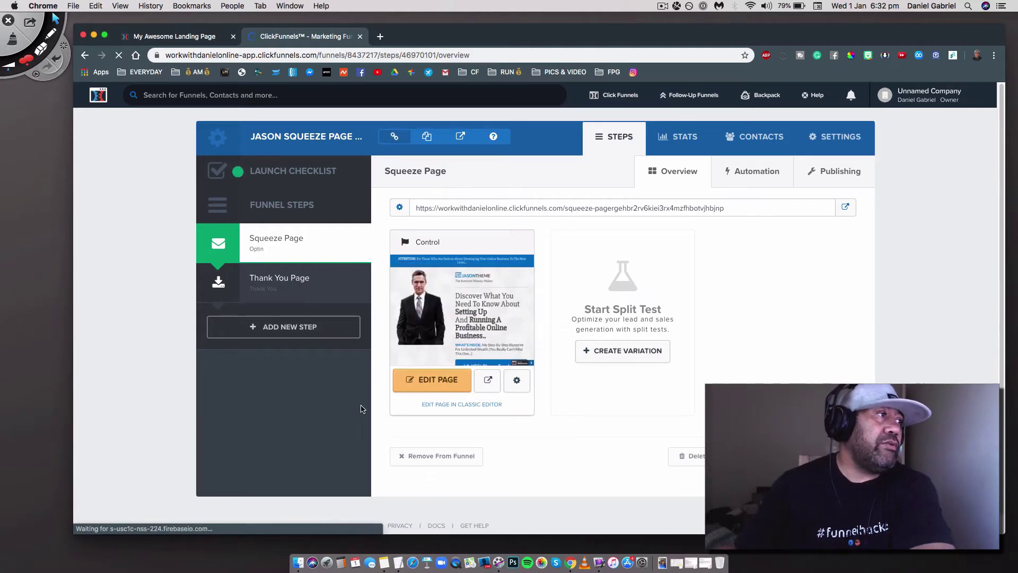
pyautogui.click(435, 383)
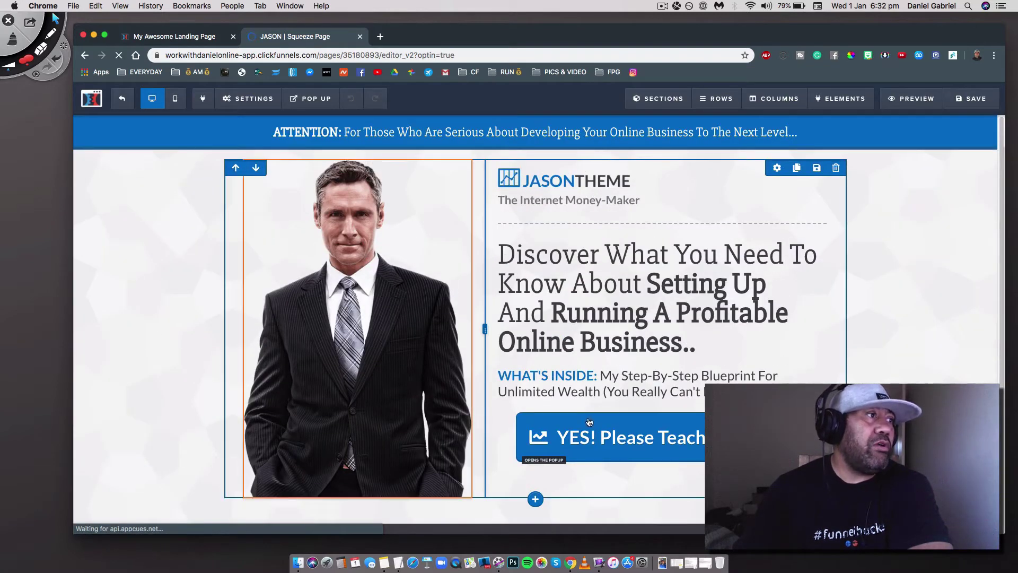
pyautogui.scroll(-2, 209, 334)
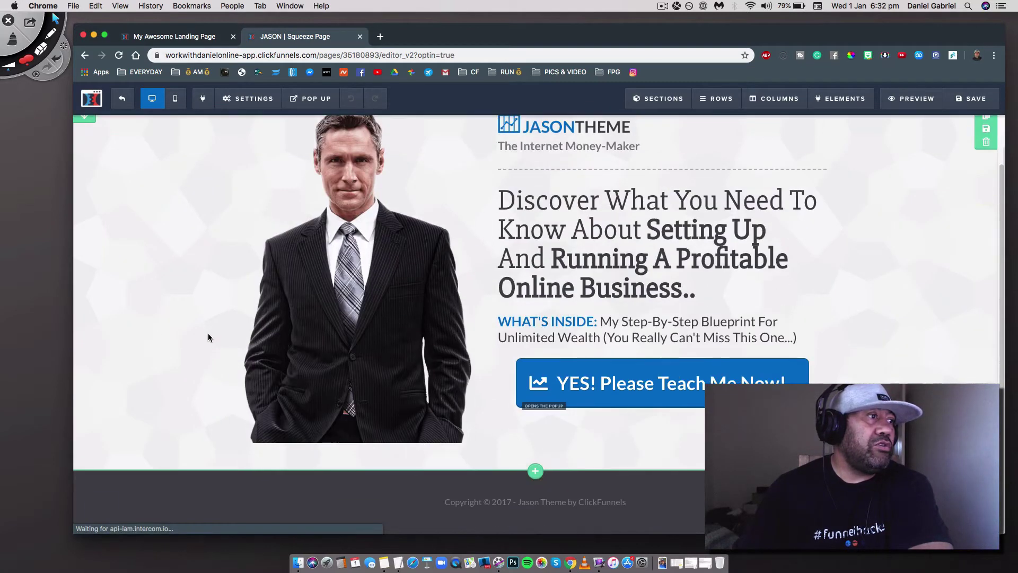
pyautogui.scroll(2, 208, 337)
# Compare the original landing page with the JASON squeeze page, ending on the original landing page.
pyautogui.click(158, 38)
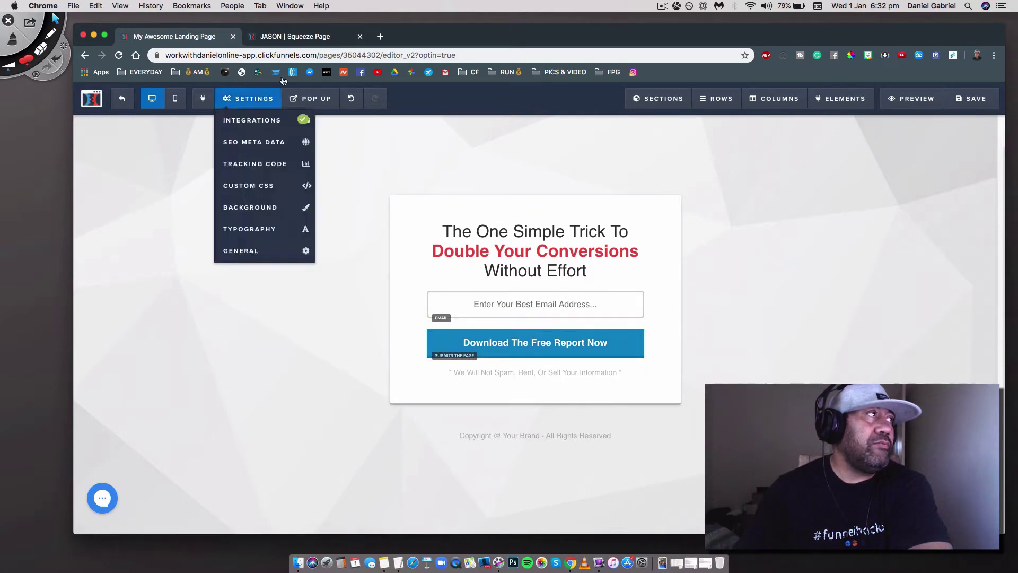
pyautogui.click(295, 36)
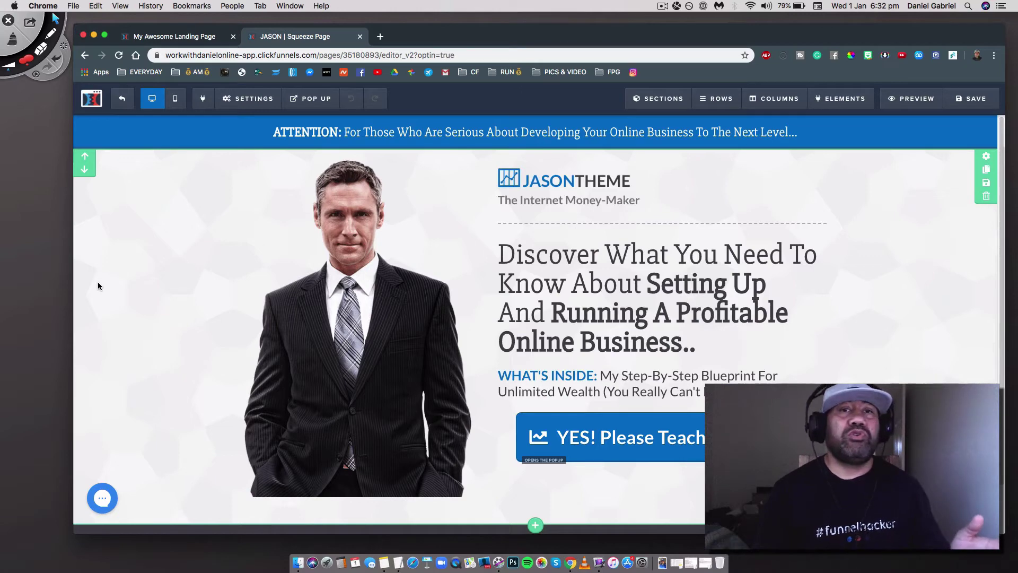
pyautogui.click(186, 38)
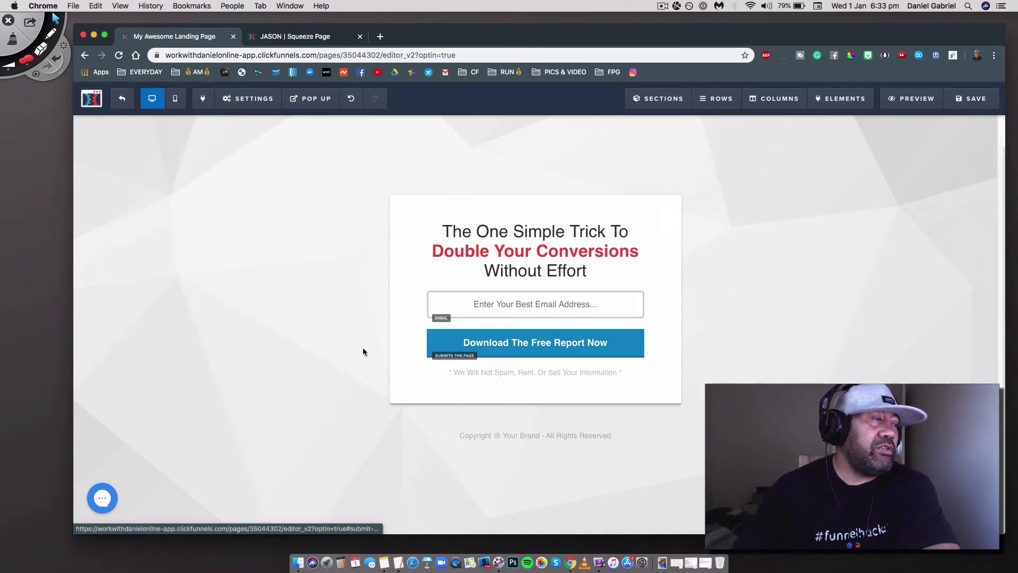
# Review the landing page's email auto-responder integration settings, leaving them as they are.
pyautogui.moveTo(232, 94)
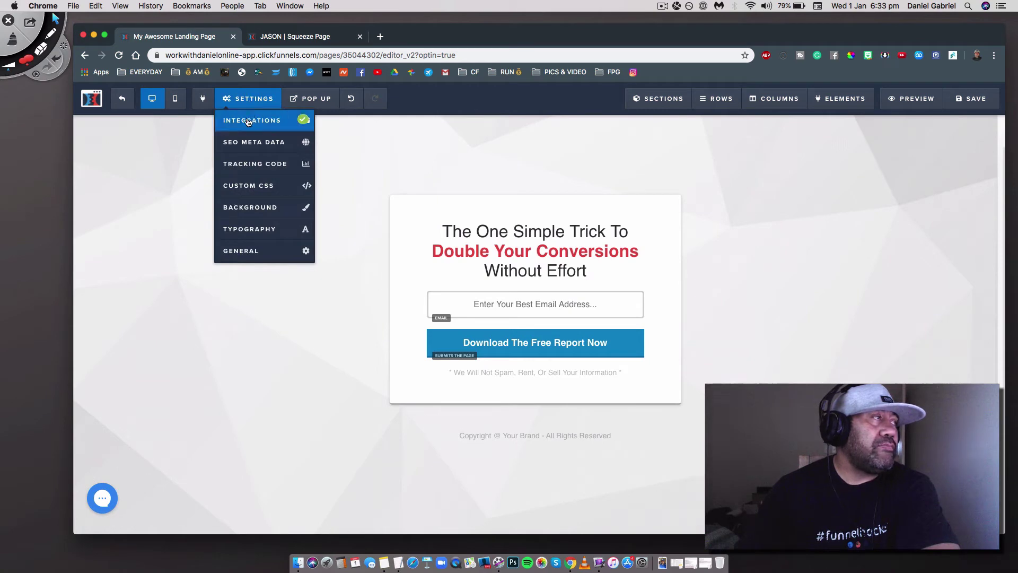
pyautogui.click(248, 122)
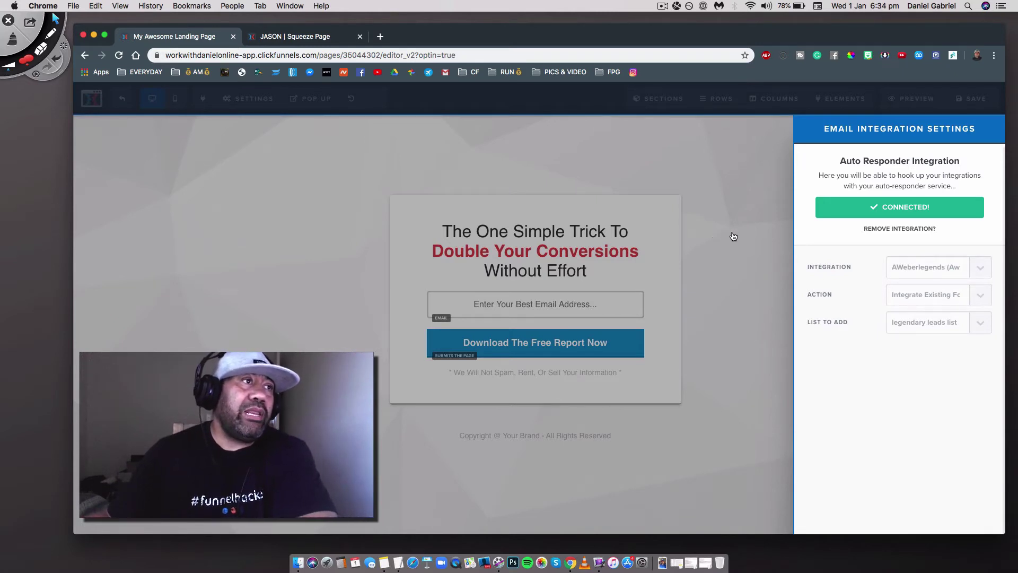
pyautogui.click(732, 235)
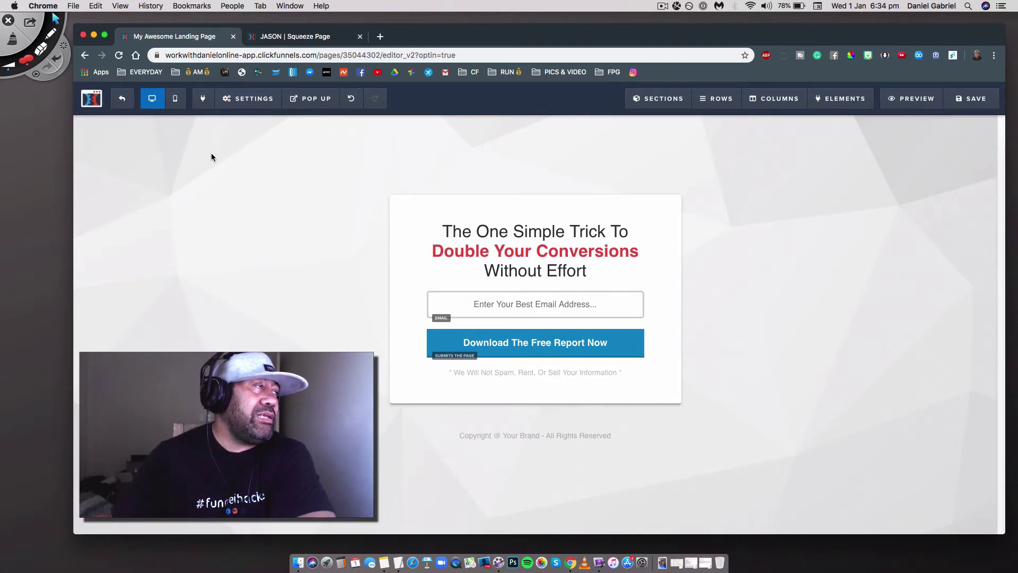
# Open the landing page's SEO meta data and set the title to "My FREE Guide".
pyautogui.moveTo(248, 98)
pyautogui.click(244, 146)
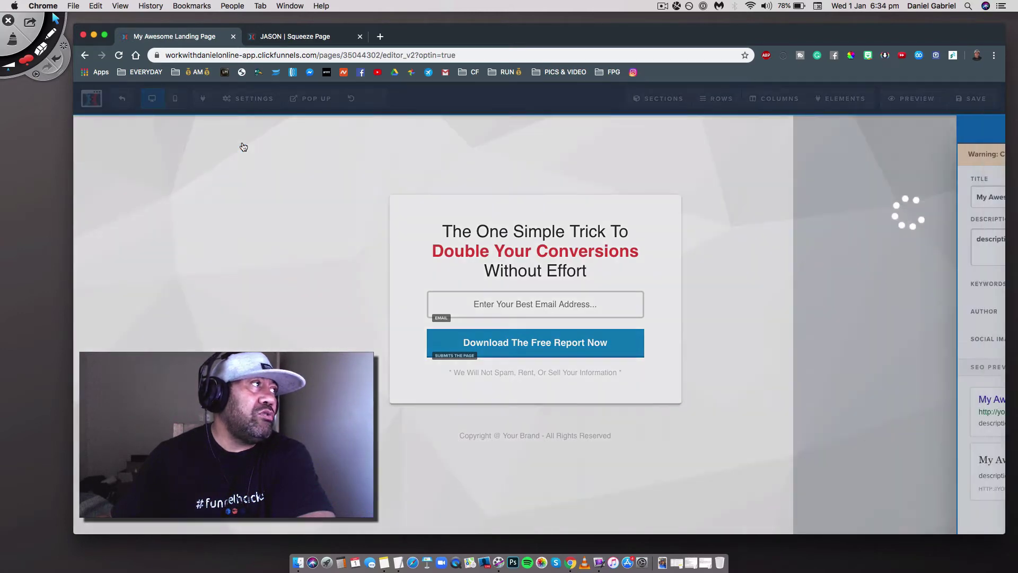
pyautogui.click(852, 199)
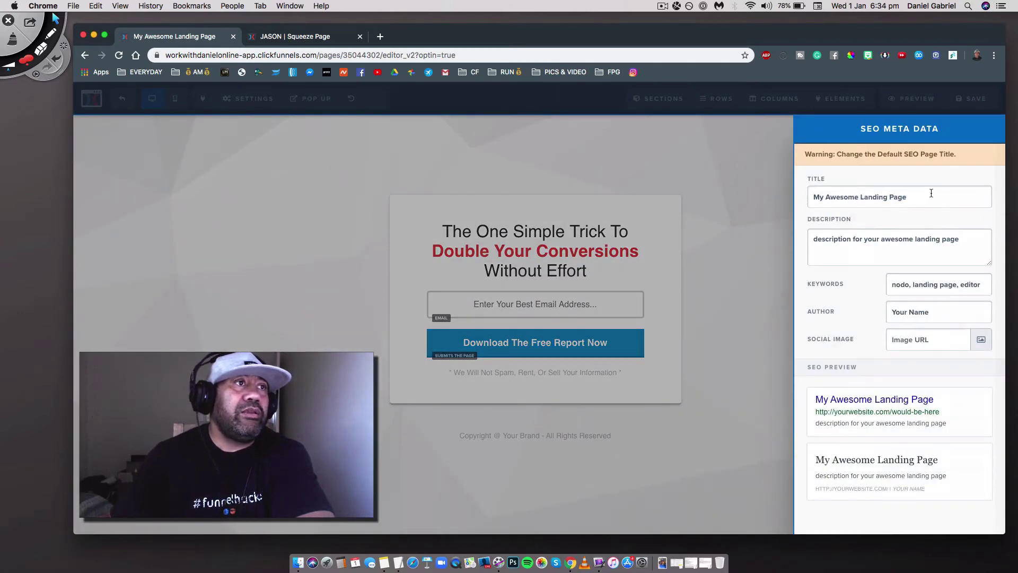
pyautogui.moveTo(931, 193); pyautogui.dragTo(824, 200)
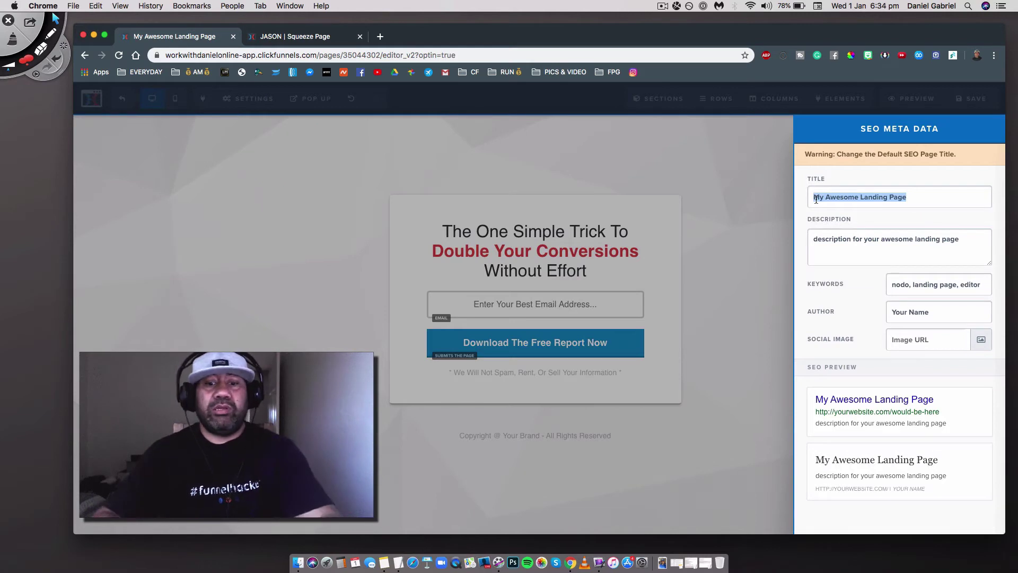
pyautogui.write('My FREE ')
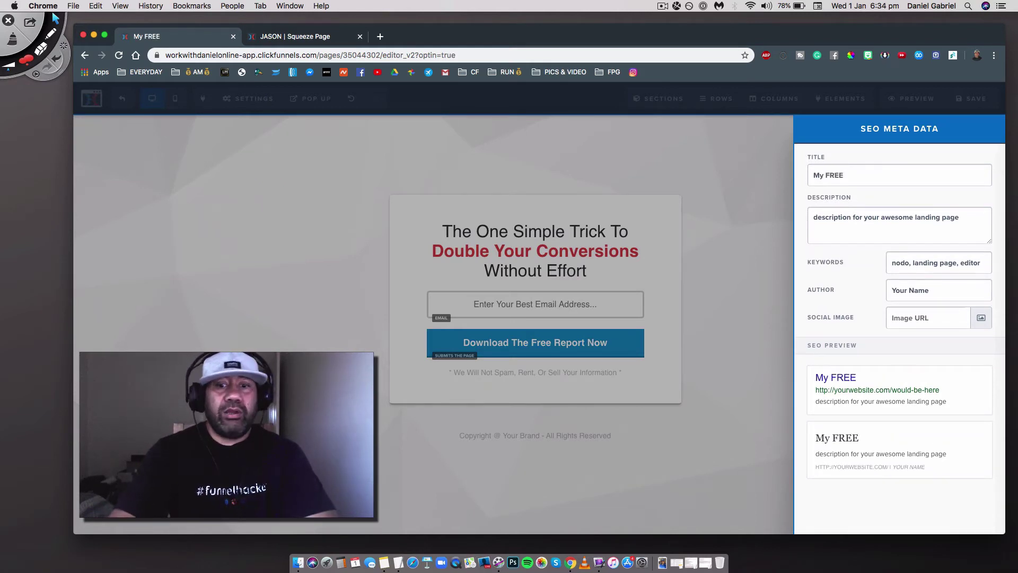
pyautogui.write('Guide')
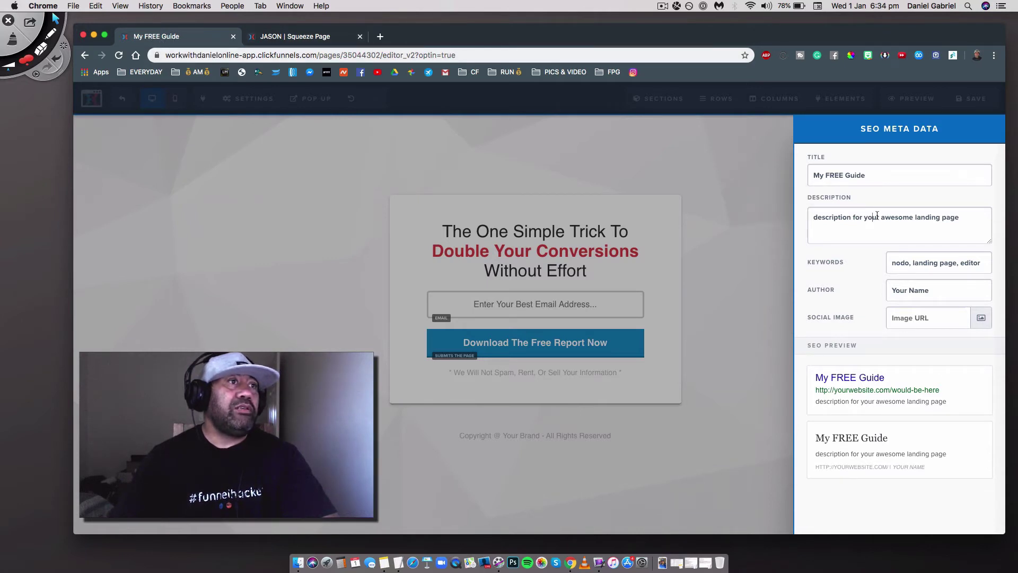
# Replace the SEO description with "Affiliate Marketing".
pyautogui.moveTo(821, 218); pyautogui.dragTo(813, 217)
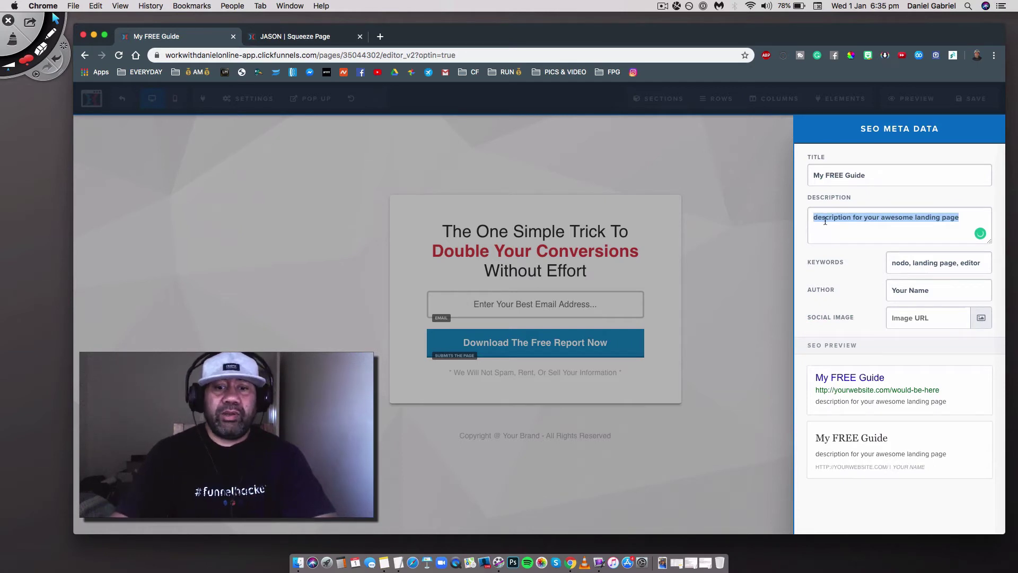
pyautogui.write('Affil')
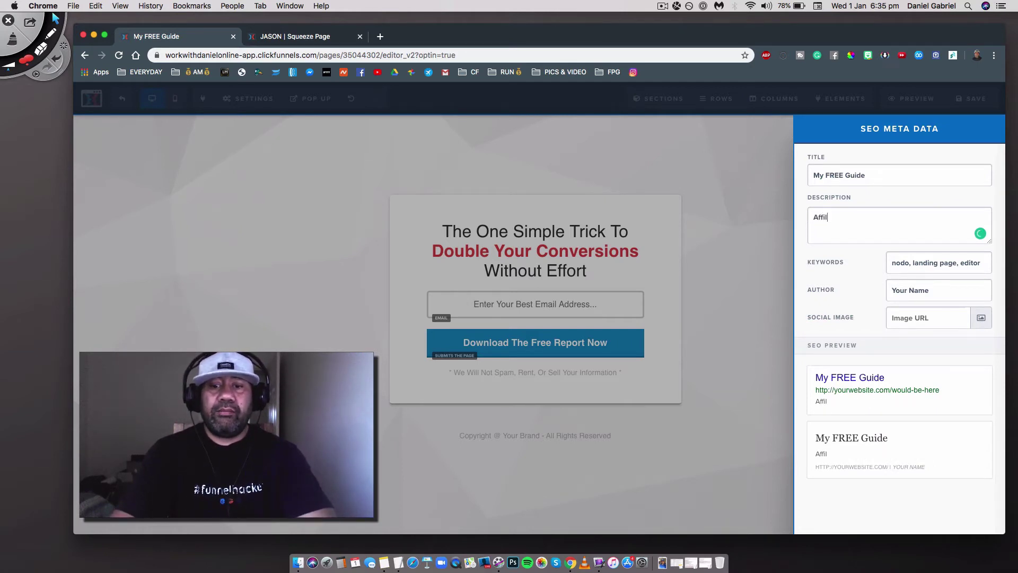
pyautogui.write('iate Marketing')
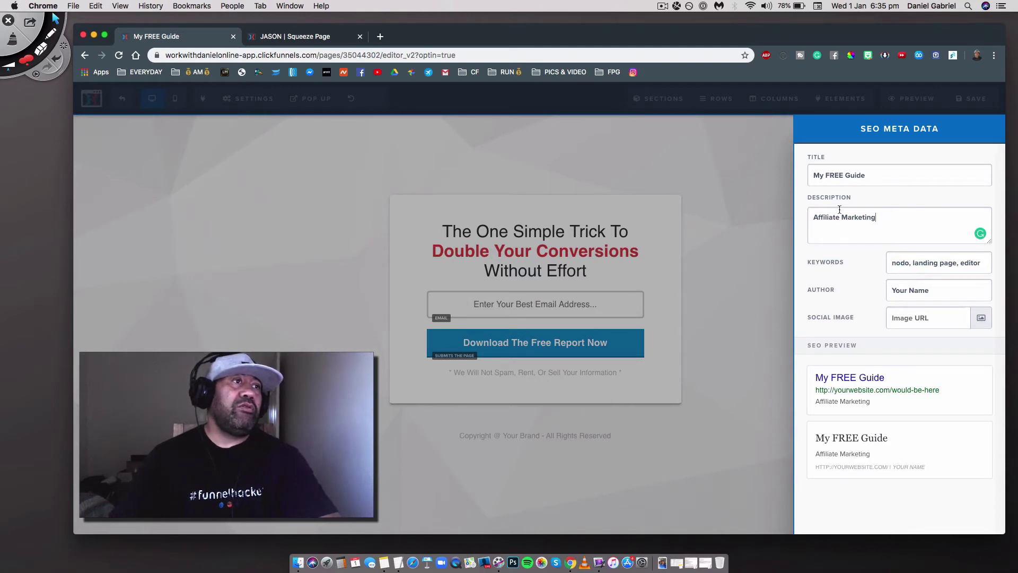
# Save the landing page and replace the author placeholder in its SEO meta data with the author's first name.
pyautogui.click(569, 160)
pyautogui.click(974, 99)
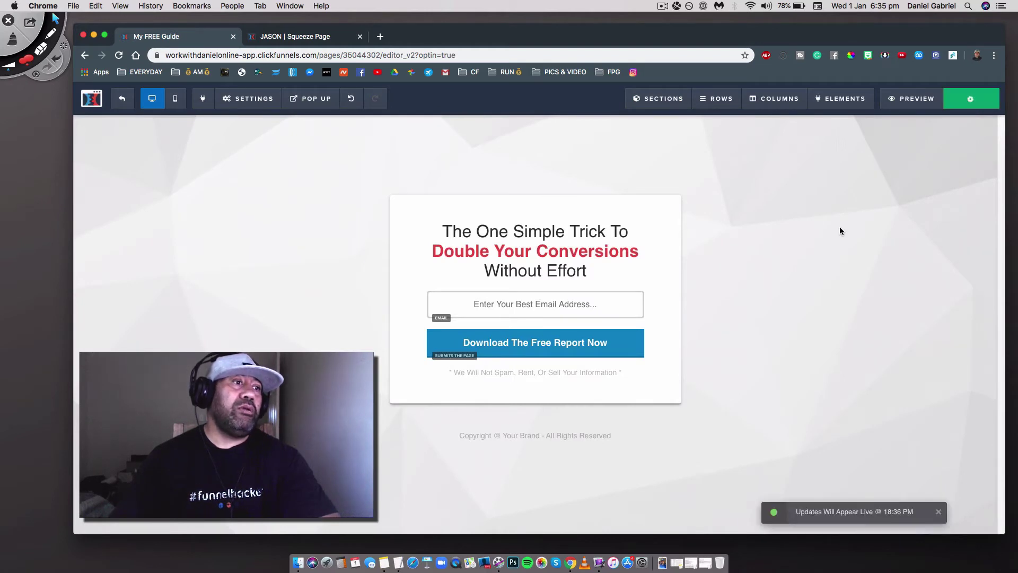
pyautogui.moveTo(248, 98)
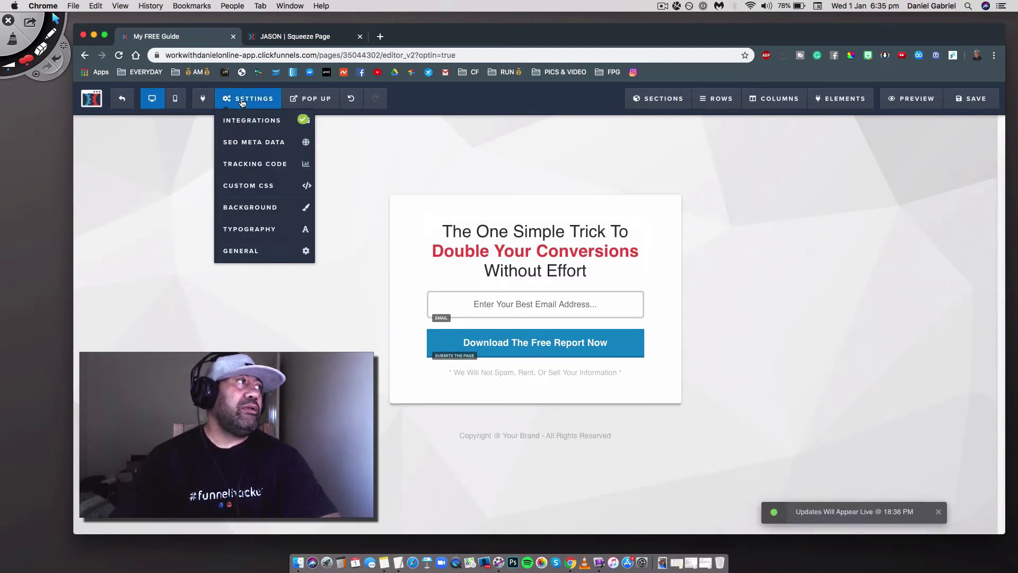
pyautogui.click(250, 142)
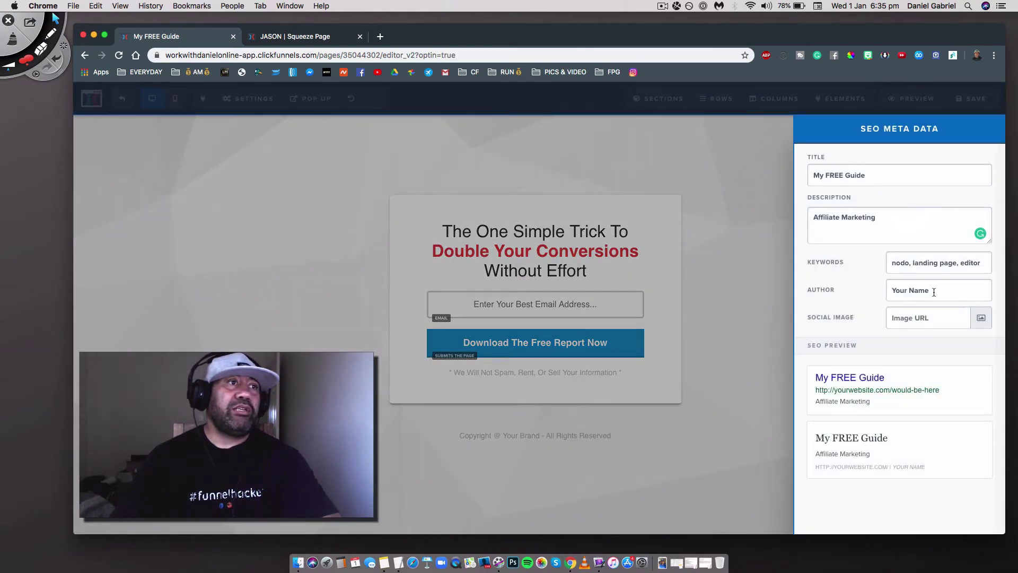
pyautogui.tripleClick(933, 292)
pyautogui.write('Dan')
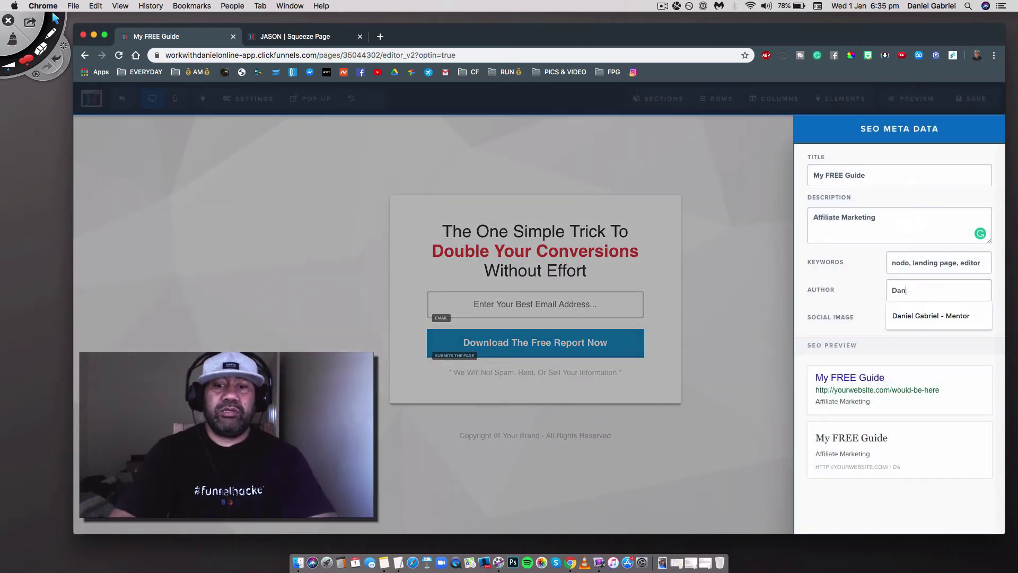
pyautogui.write('iel')
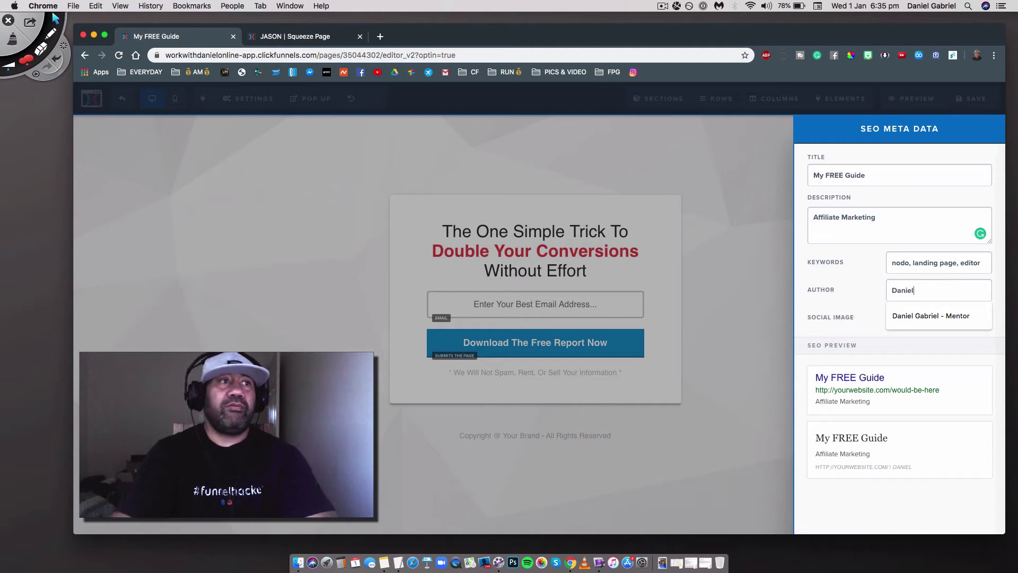
pyautogui.click(853, 306)
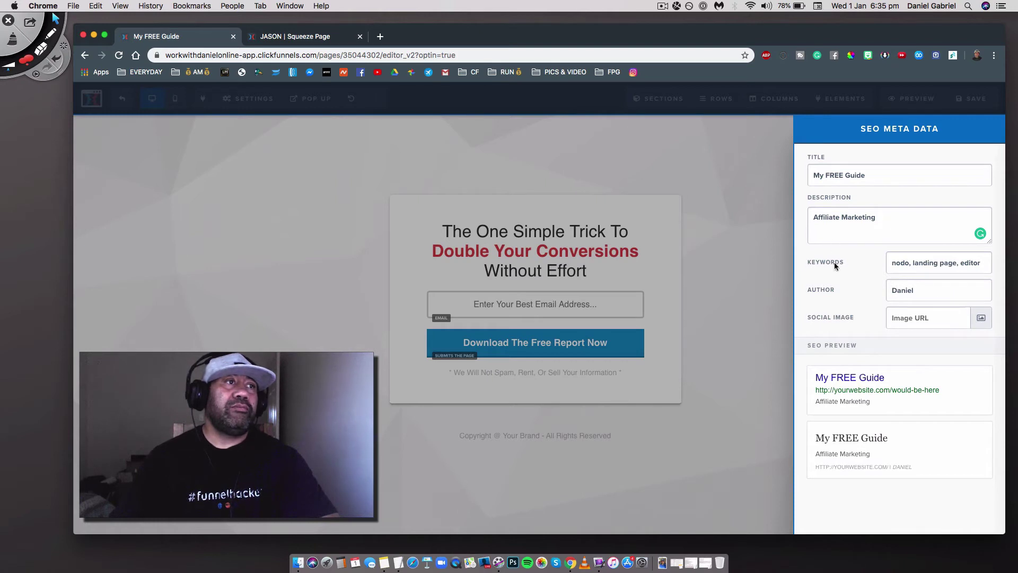
# Replace the SEO keywords with "affiliate marketing, make money online", correcting the spelling, and close the SEO meta data.
pyautogui.moveTo(891, 261); pyautogui.dragTo(986, 259)
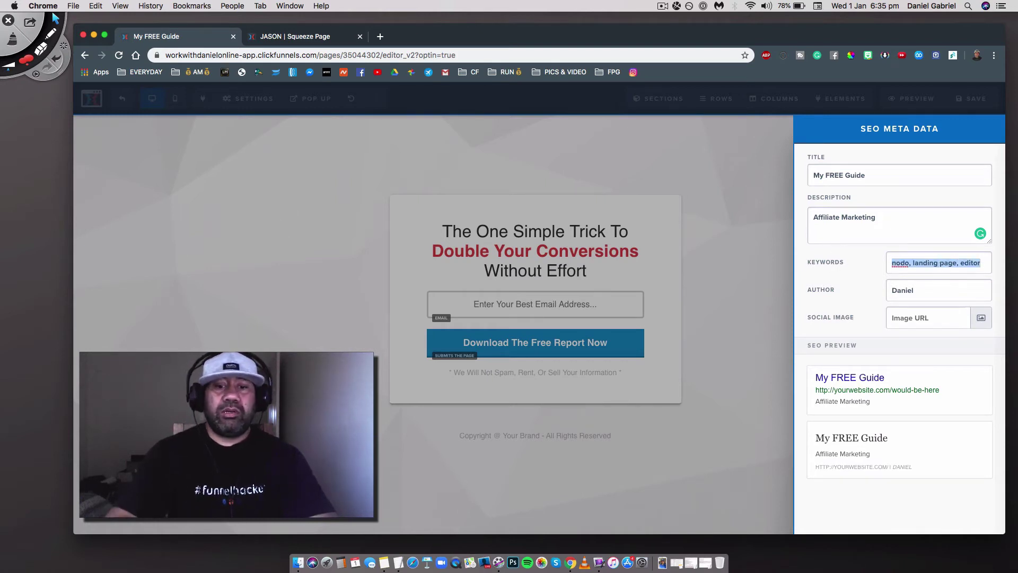
pyautogui.write('affil')
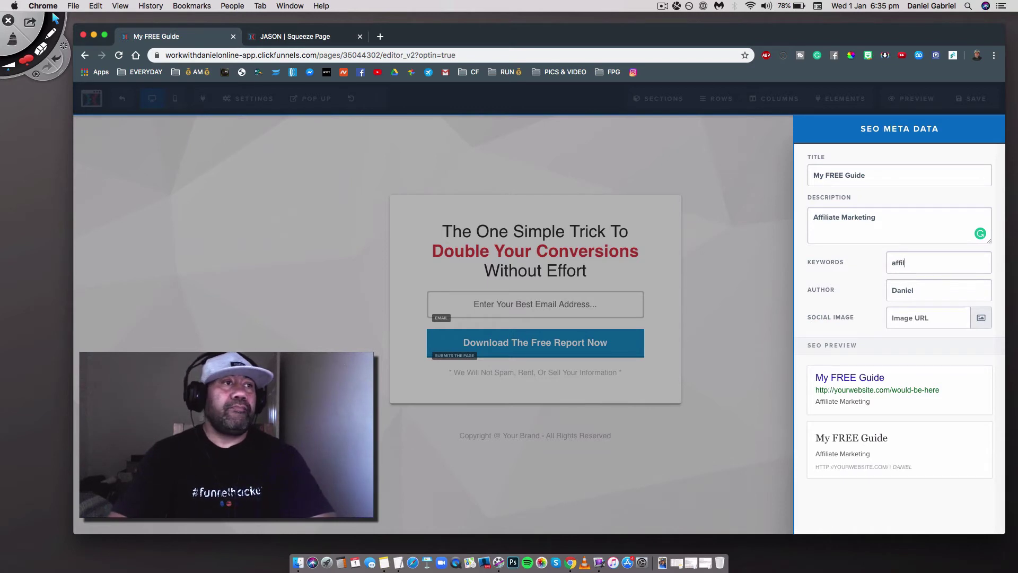
pyautogui.write('iate ma')
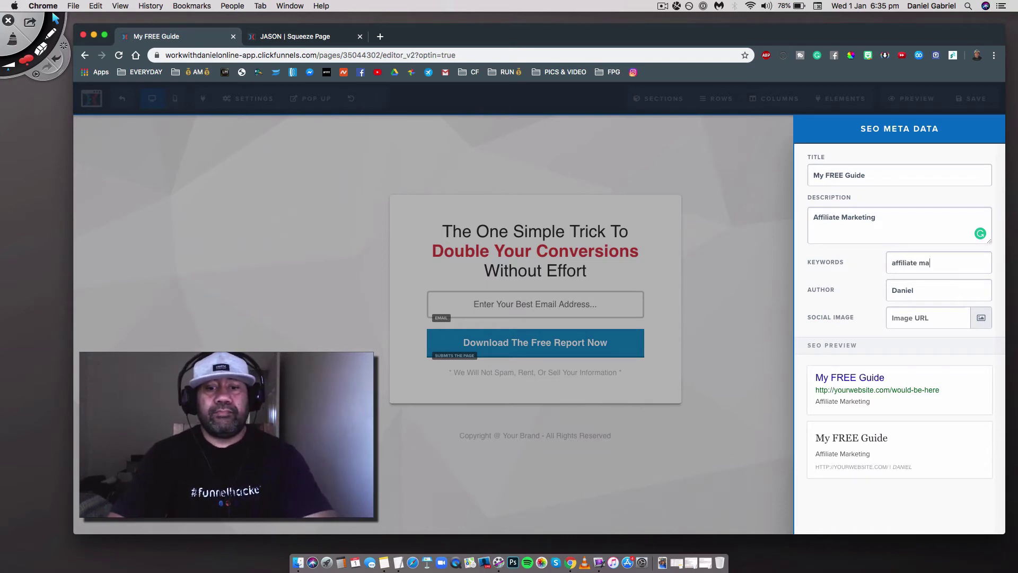
pyautogui.write('rkeitng')
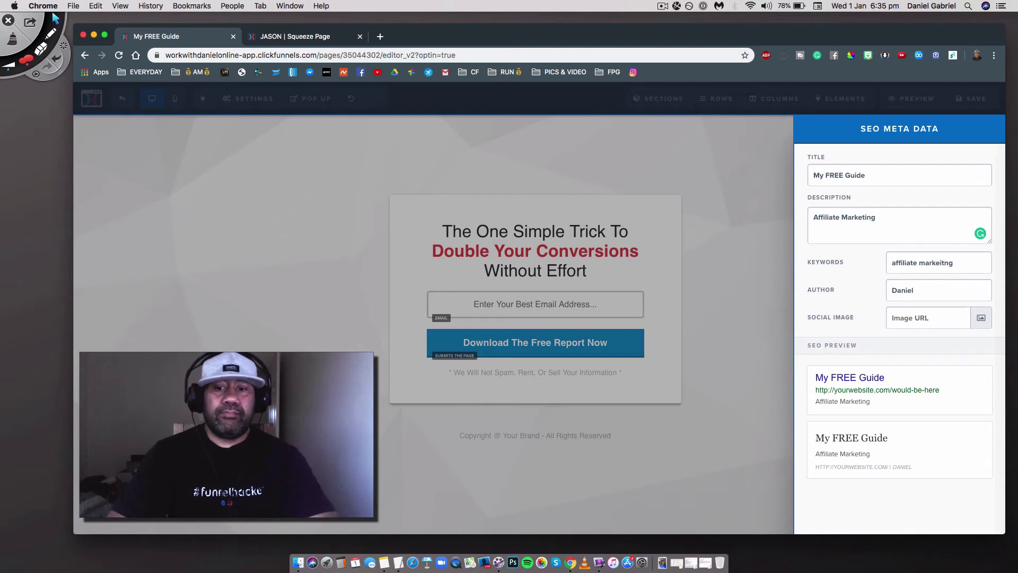
pyautogui.write(', mak')
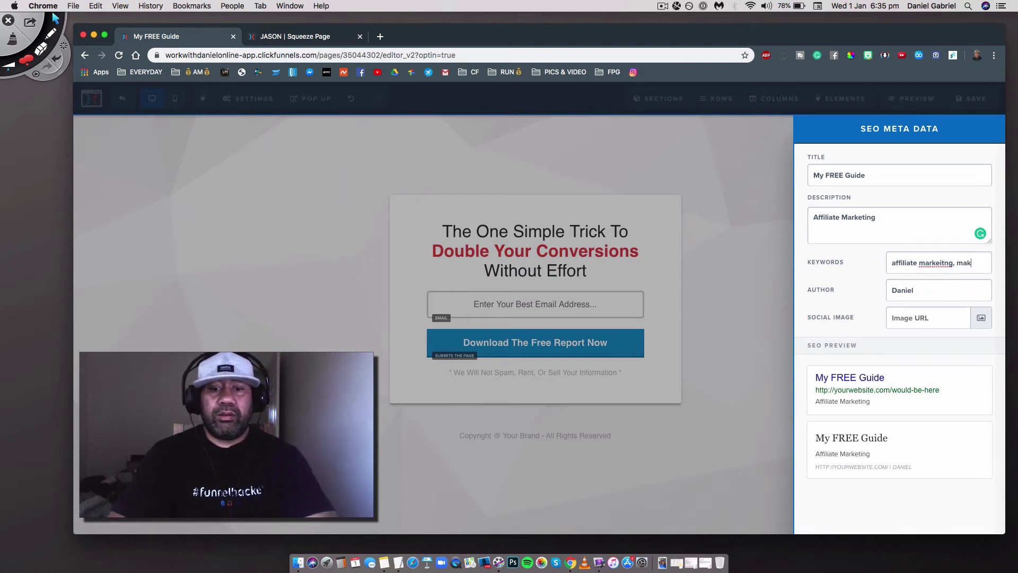
pyautogui.write('e money')
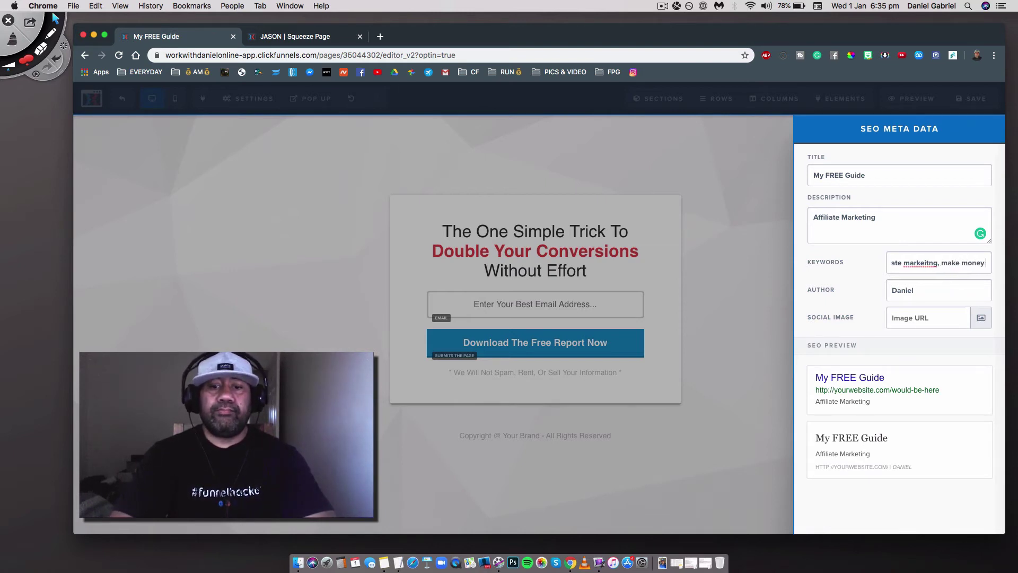
pyautogui.write(' online')
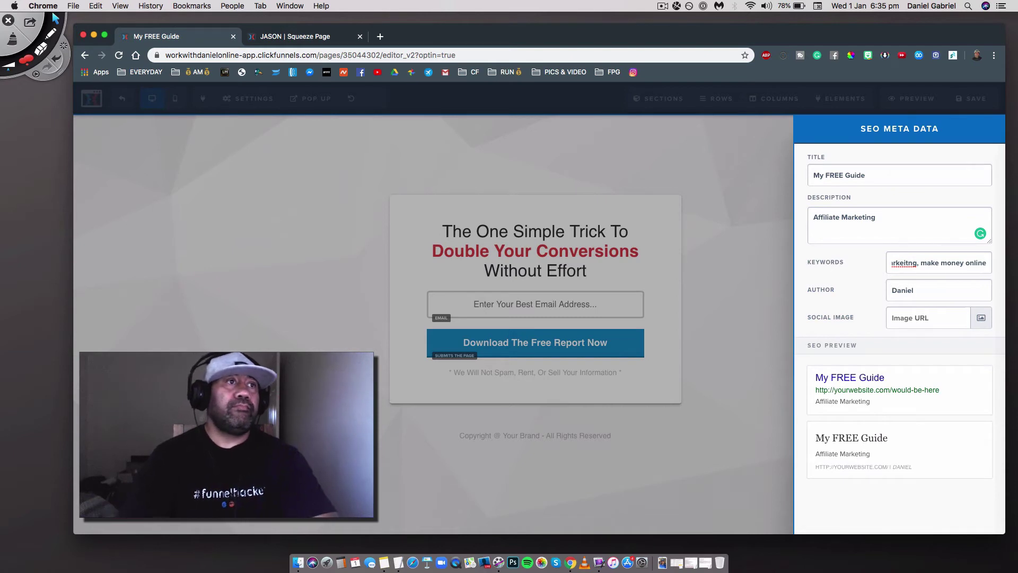
pyautogui.click(914, 264)
pyautogui.press('BackSpace')
pyautogui.press('BackSpace')
pyautogui.press('BackSpace')
pyautogui.press('BackSpace')
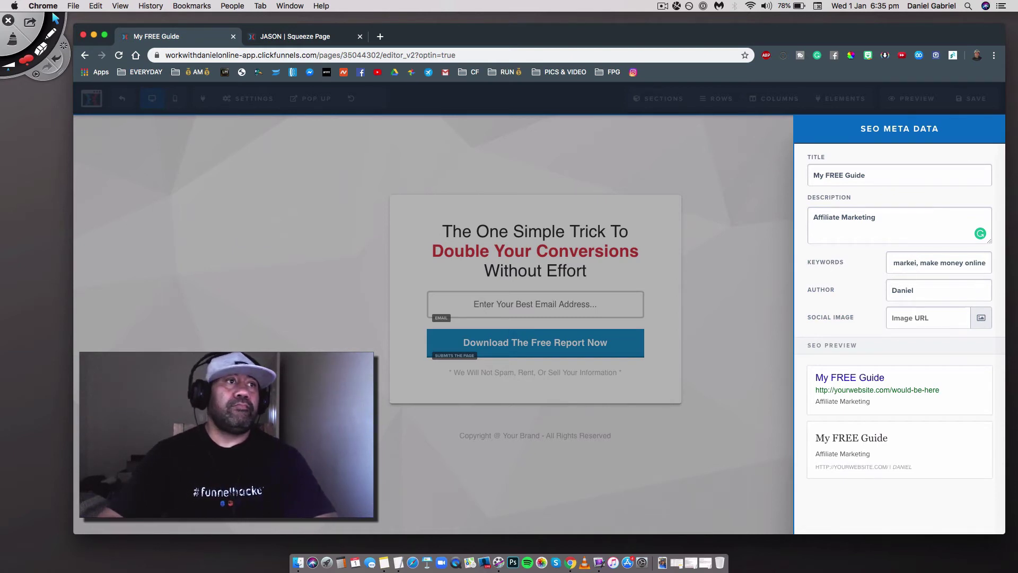
pyautogui.write('ting')
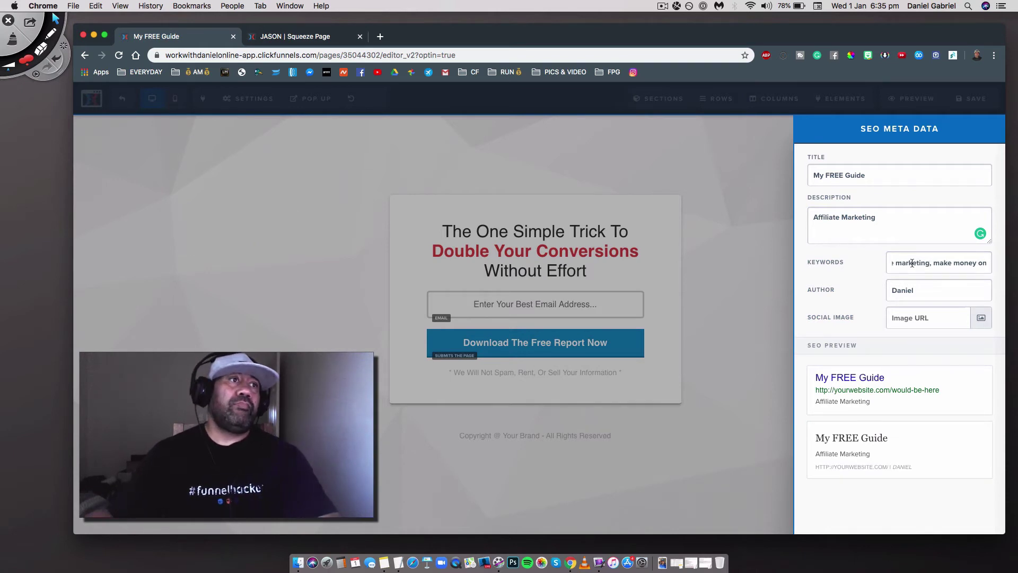
pyautogui.click(627, 162)
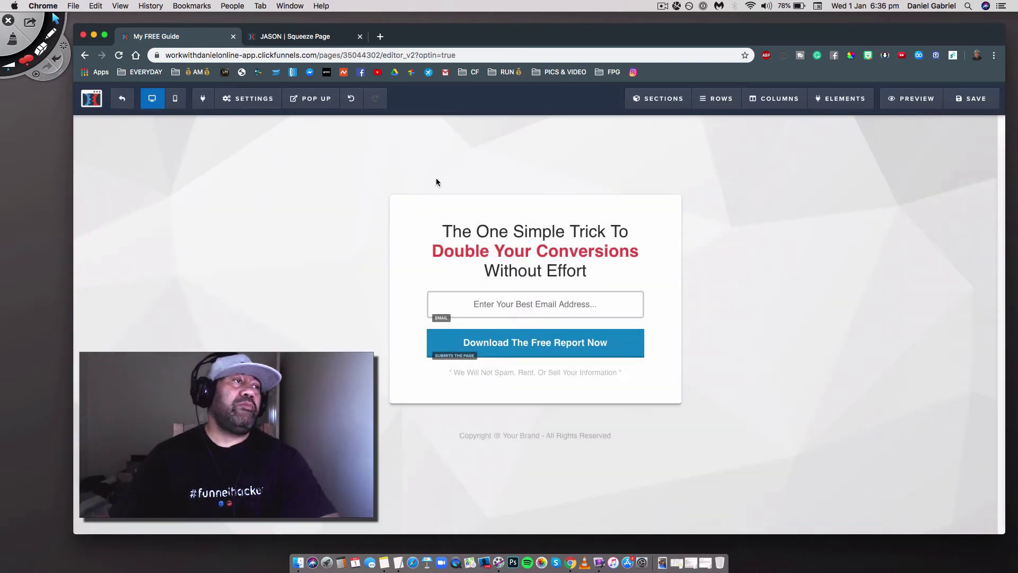
# Review the landing page's tracking code and custom CSS editors, entering no code in either.
pyautogui.click(248, 99)
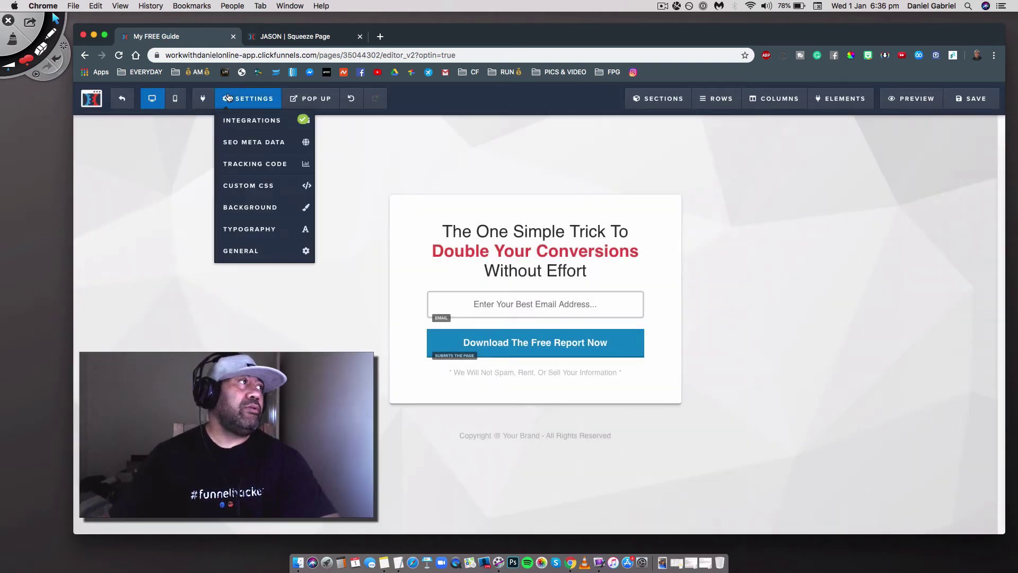
pyautogui.click(239, 163)
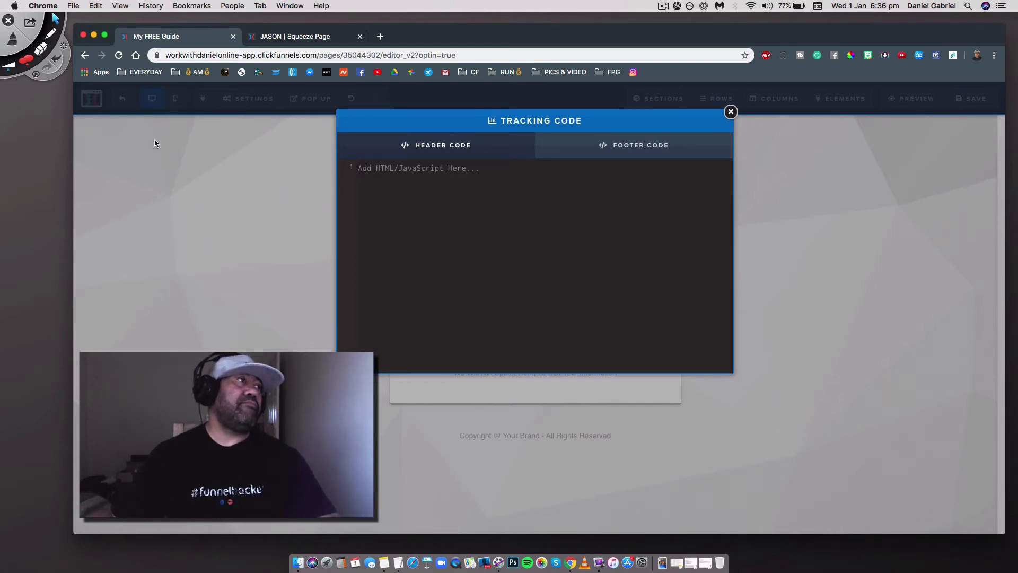
pyautogui.click(274, 245)
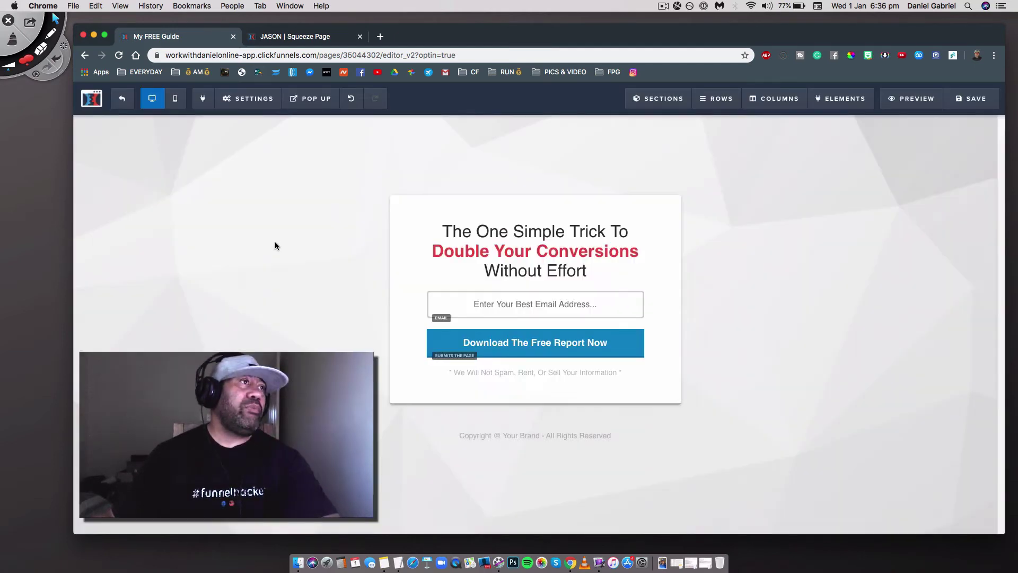
pyautogui.click(244, 106)
pyautogui.click(242, 185)
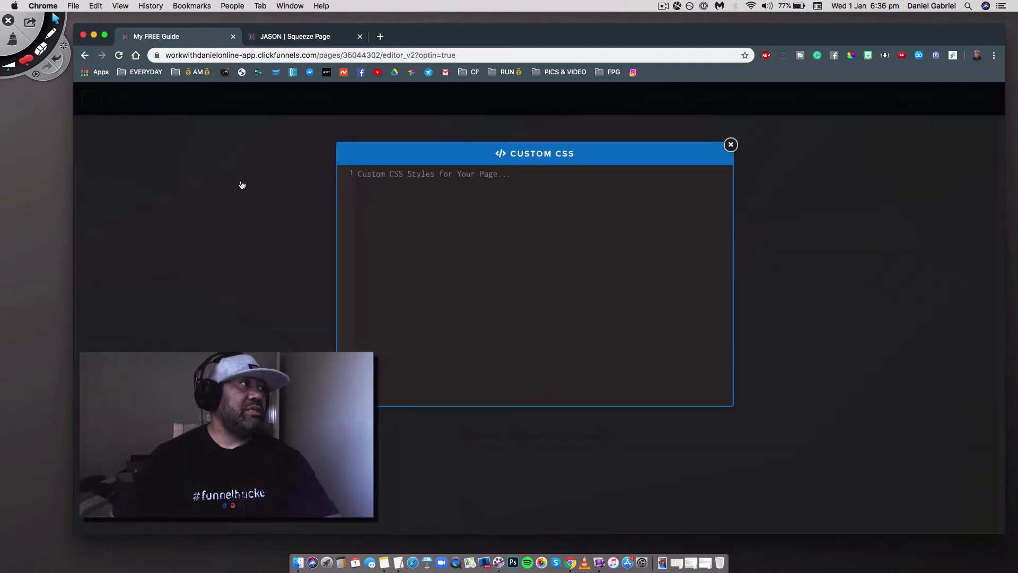
pyautogui.click(443, 201)
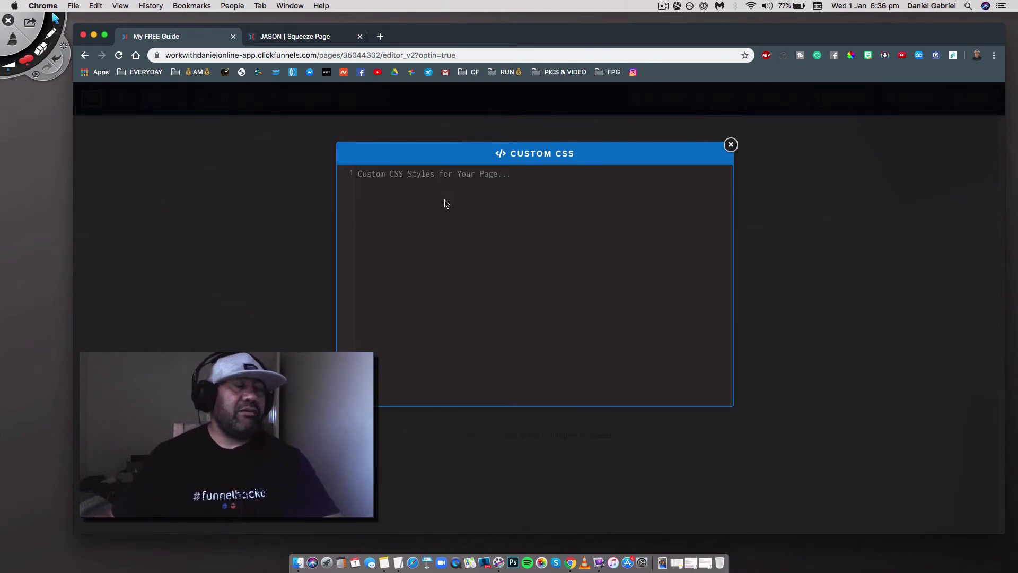
pyautogui.click(311, 199)
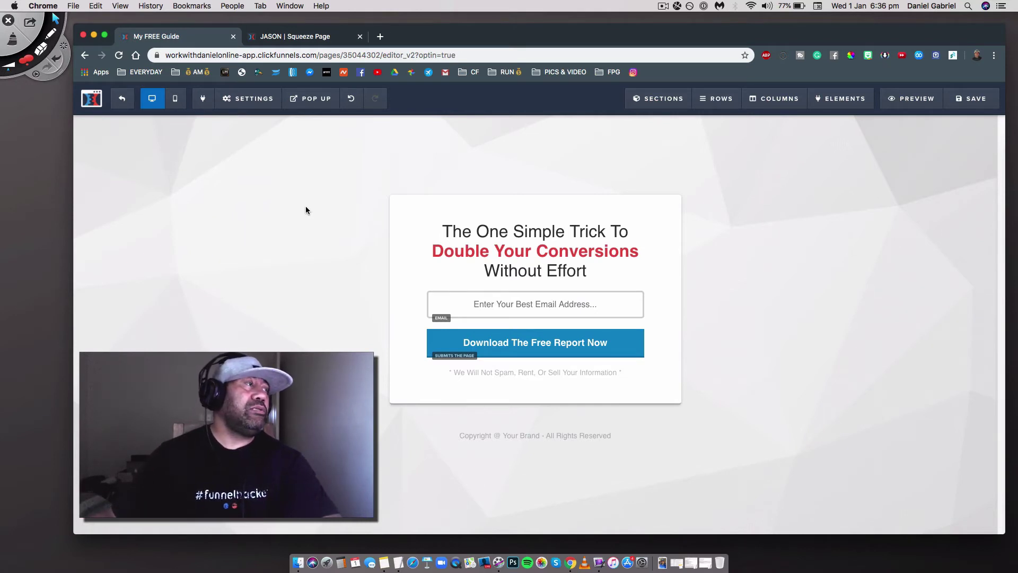
# Remove the landing page's background image by replacing its image URL with "\" in the background settings.
pyautogui.click(247, 98)
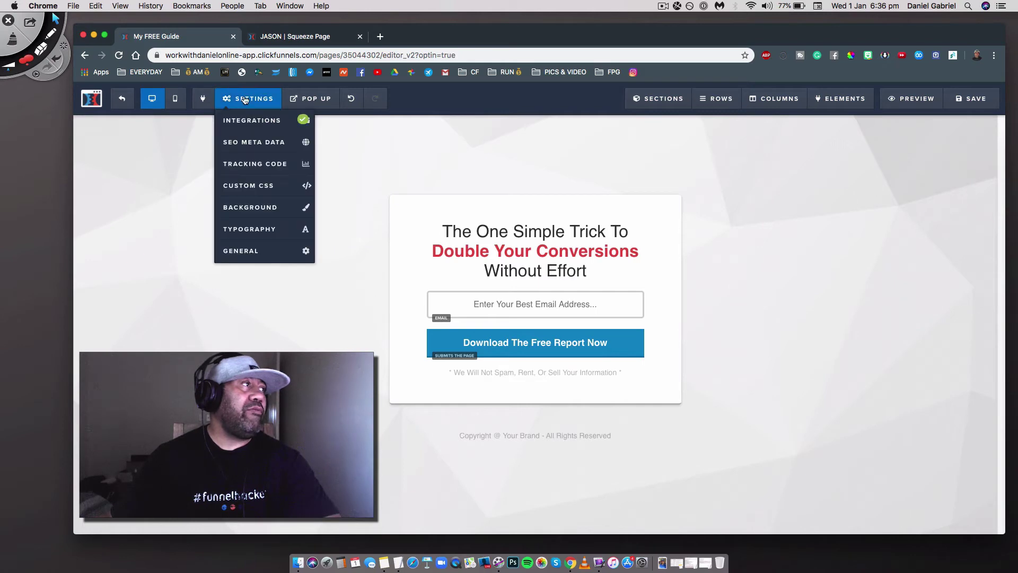
pyautogui.click(243, 206)
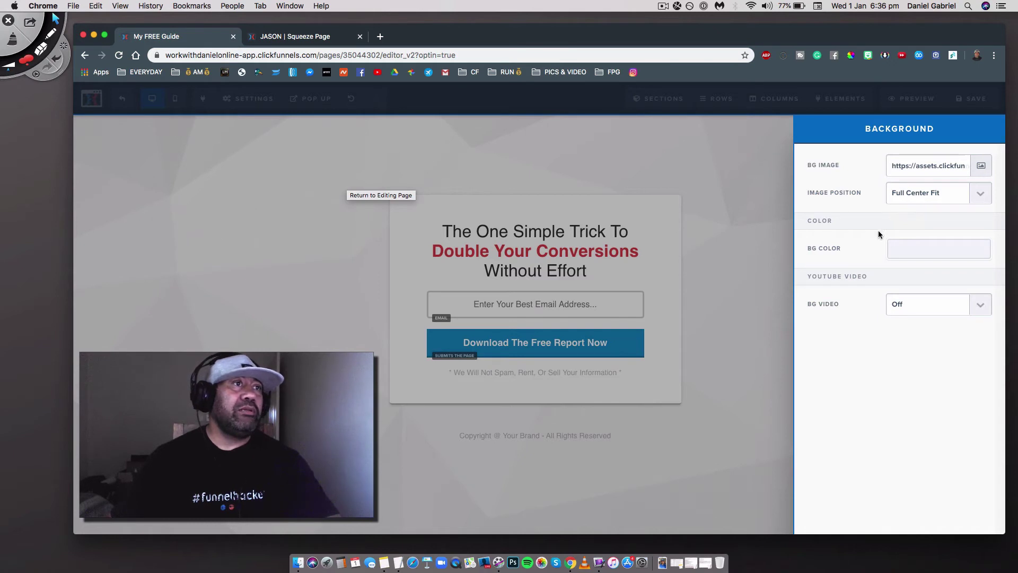
pyautogui.moveTo(896, 168); pyautogui.dragTo(1009, 169)
pyautogui.write('\\')
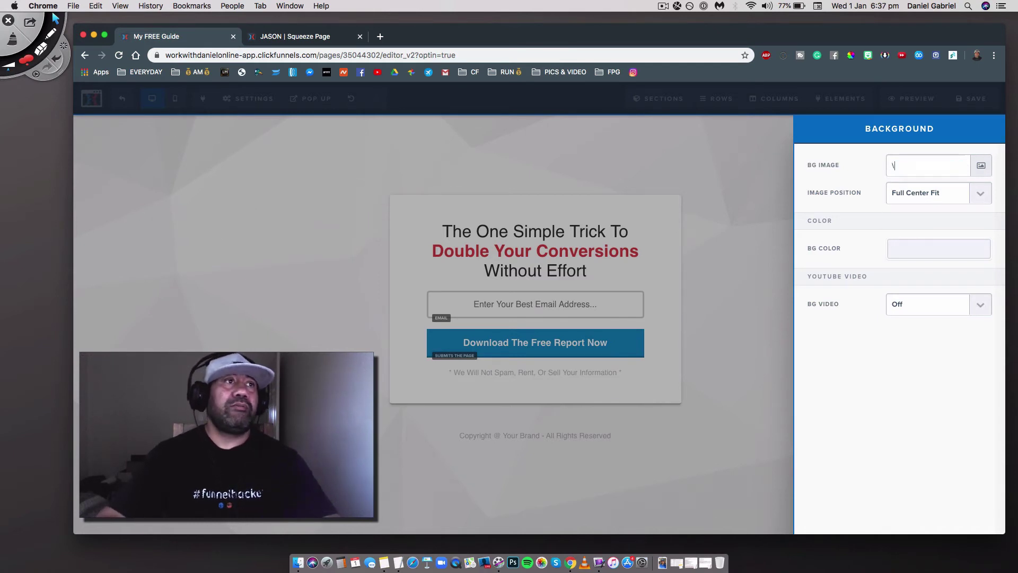
# Try several background colours for the landing page, settle on dark grey #474747, and save the page.
pyautogui.click(900, 249)
pyautogui.click(849, 301)
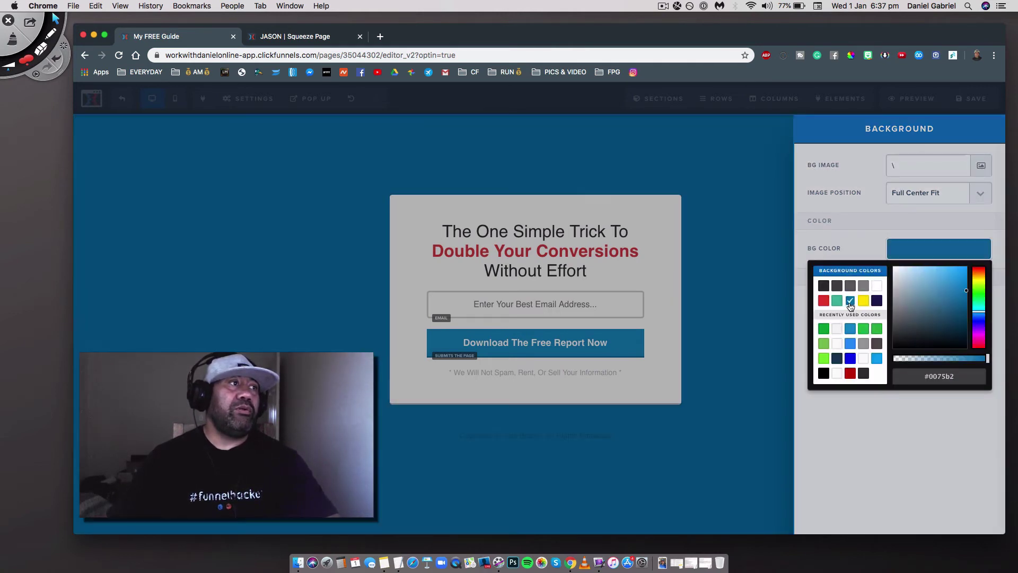
pyautogui.click(863, 329)
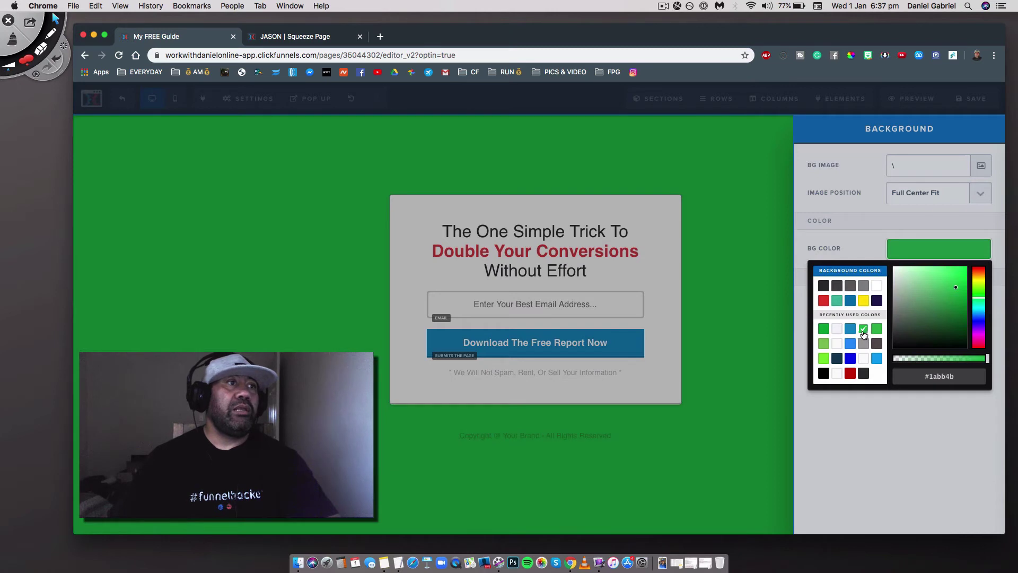
pyautogui.click(877, 287)
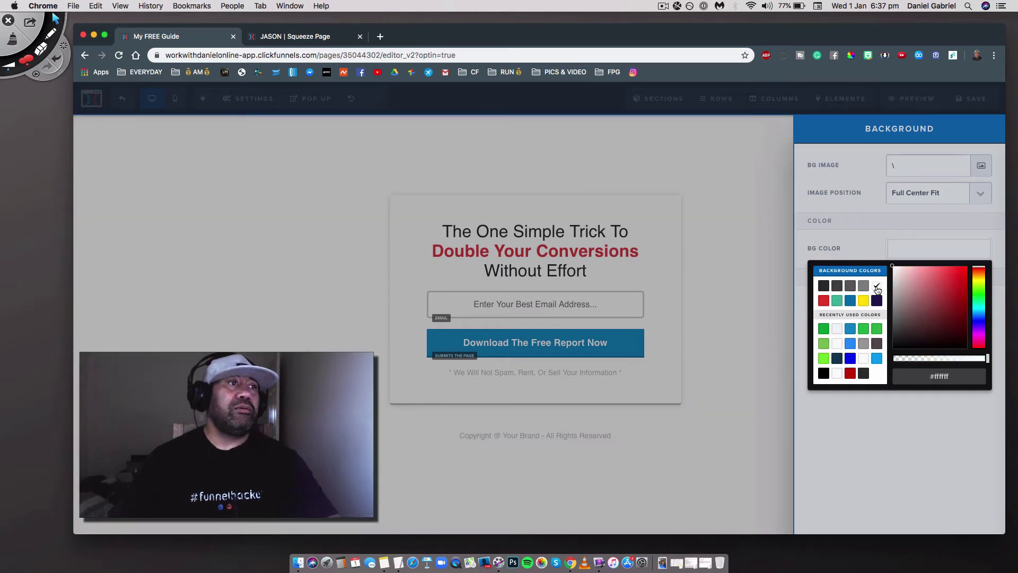
pyautogui.click(863, 344)
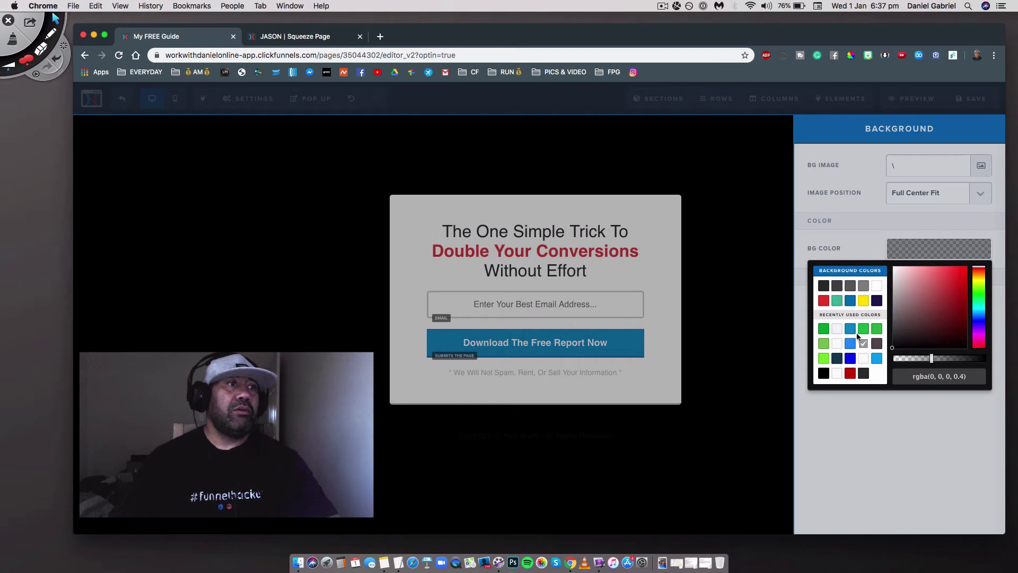
pyautogui.click(849, 374)
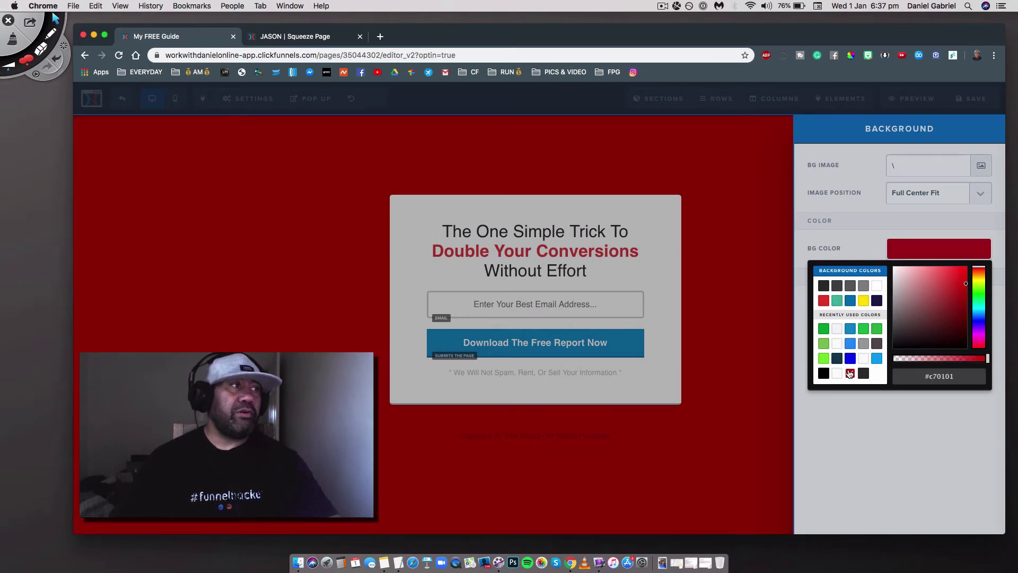
pyautogui.click(863, 286)
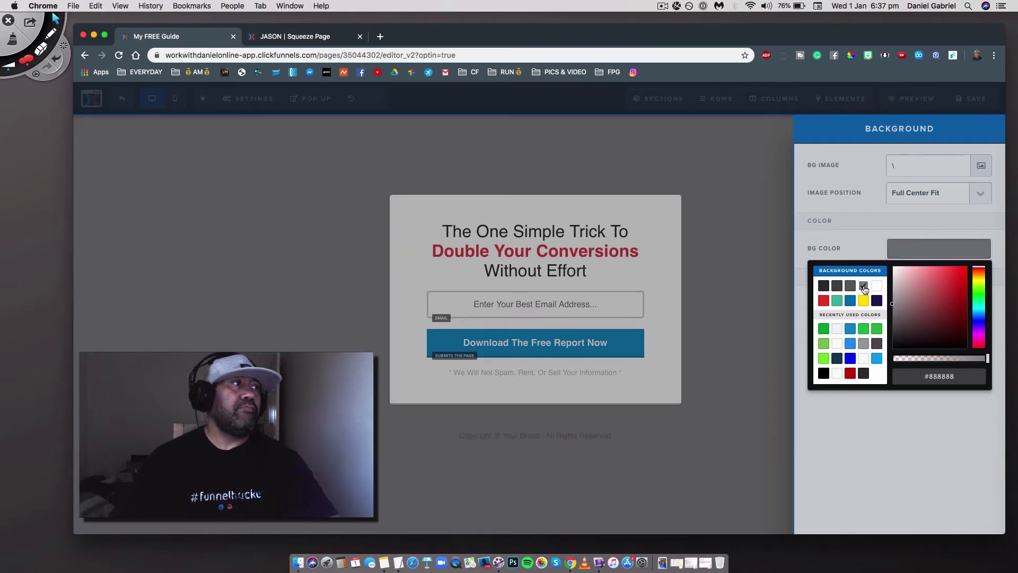
pyautogui.click(837, 286)
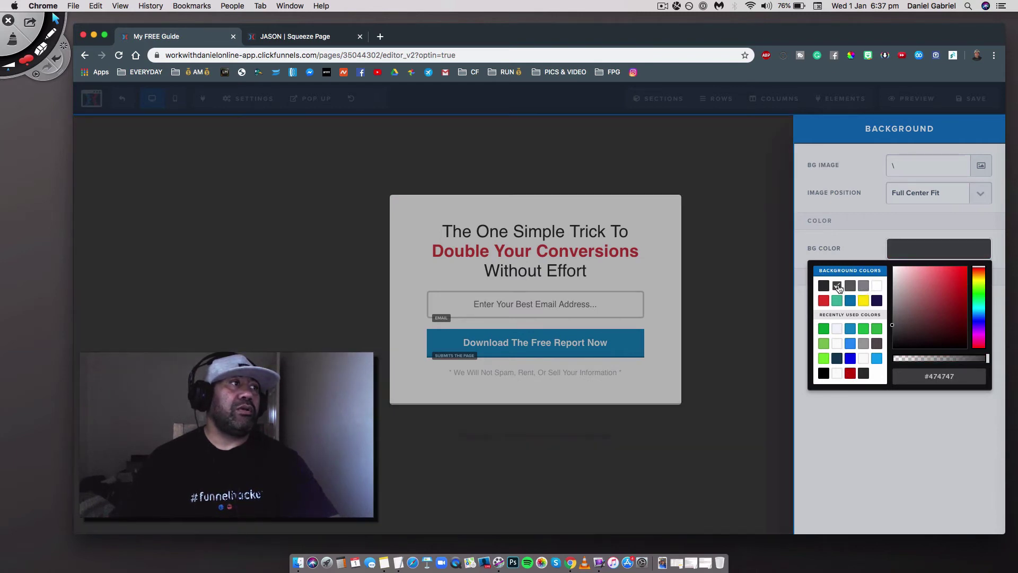
pyautogui.click(738, 254)
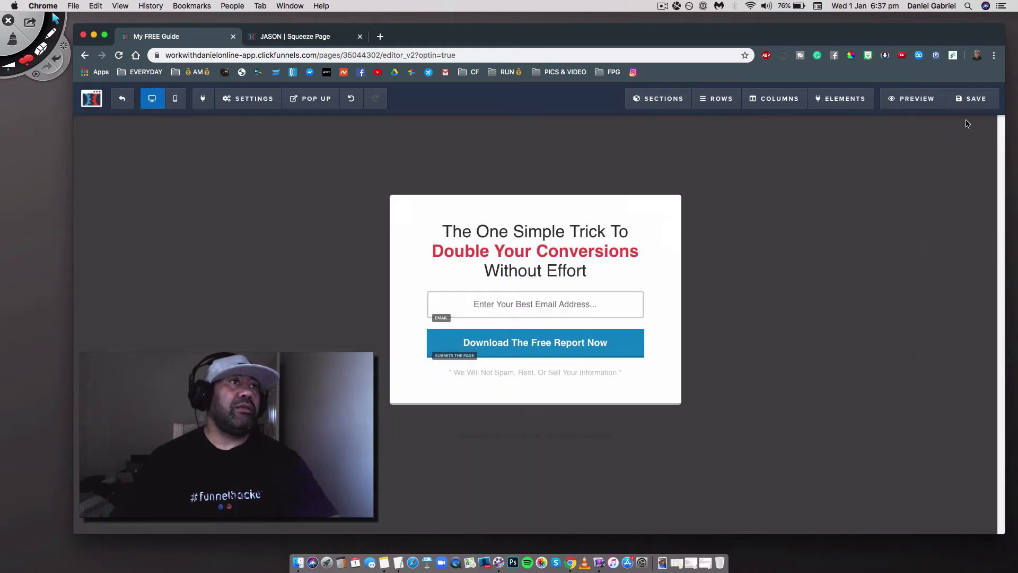
pyautogui.click(970, 99)
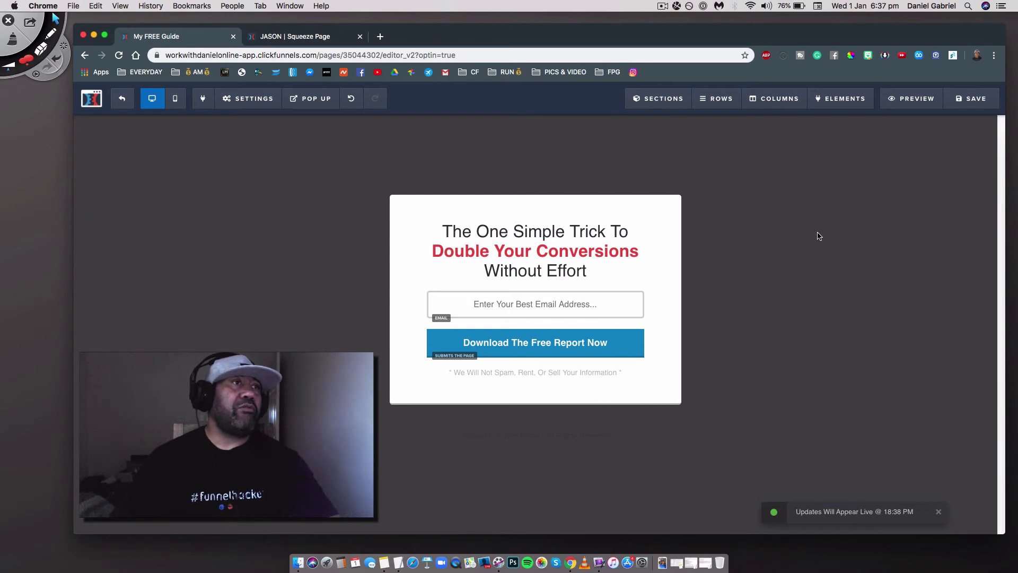
# Set the landing page's background to the last purple geometric image in the Gradient / Simple Color collection.
pyautogui.click(252, 100)
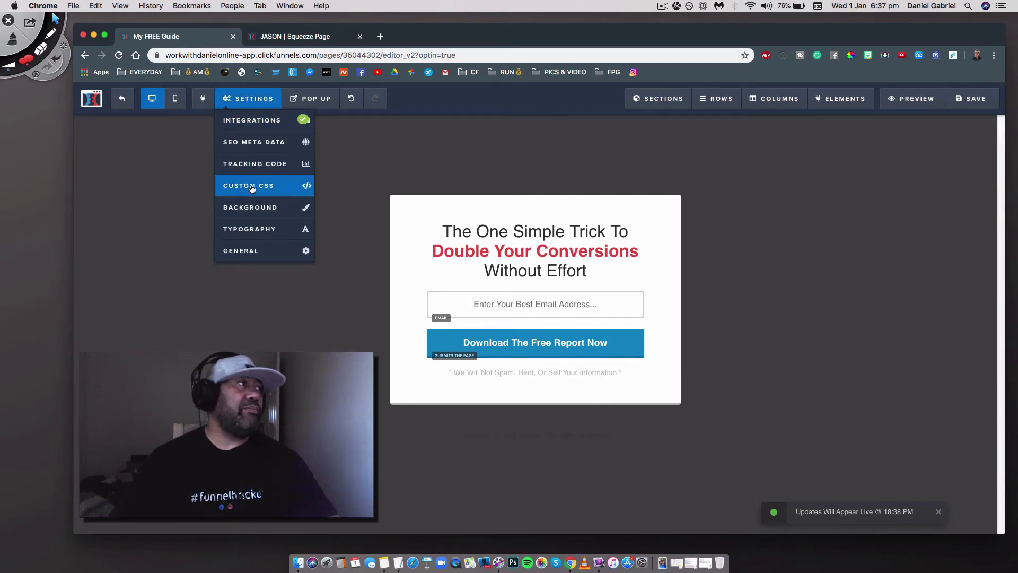
pyautogui.click(249, 207)
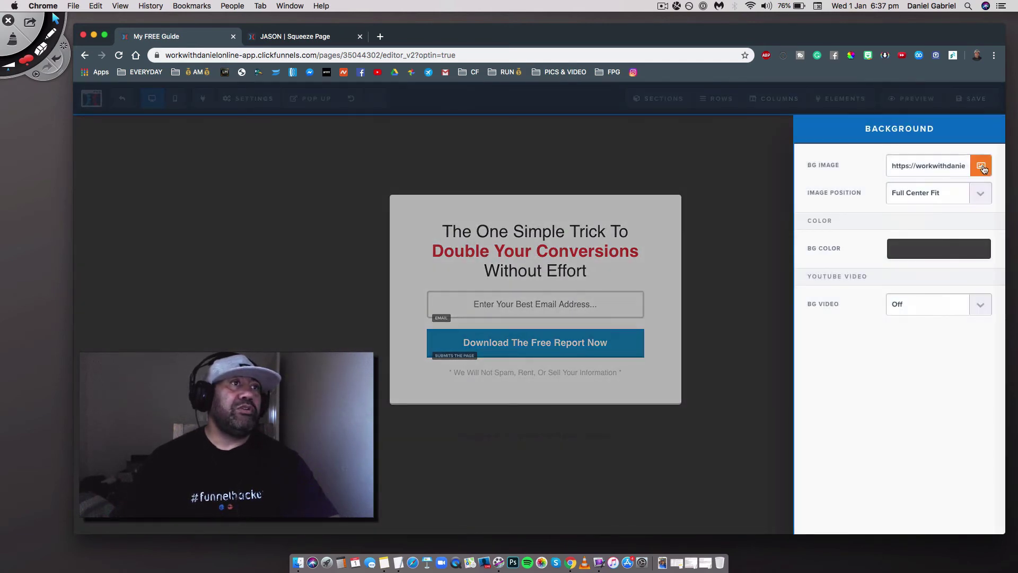
pyautogui.click(981, 167)
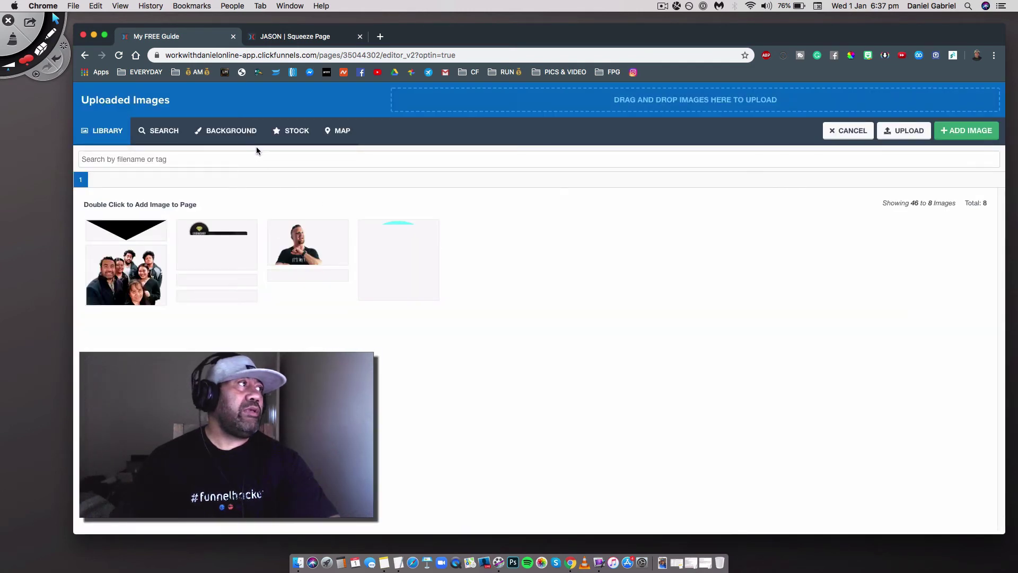
pyautogui.click(230, 133)
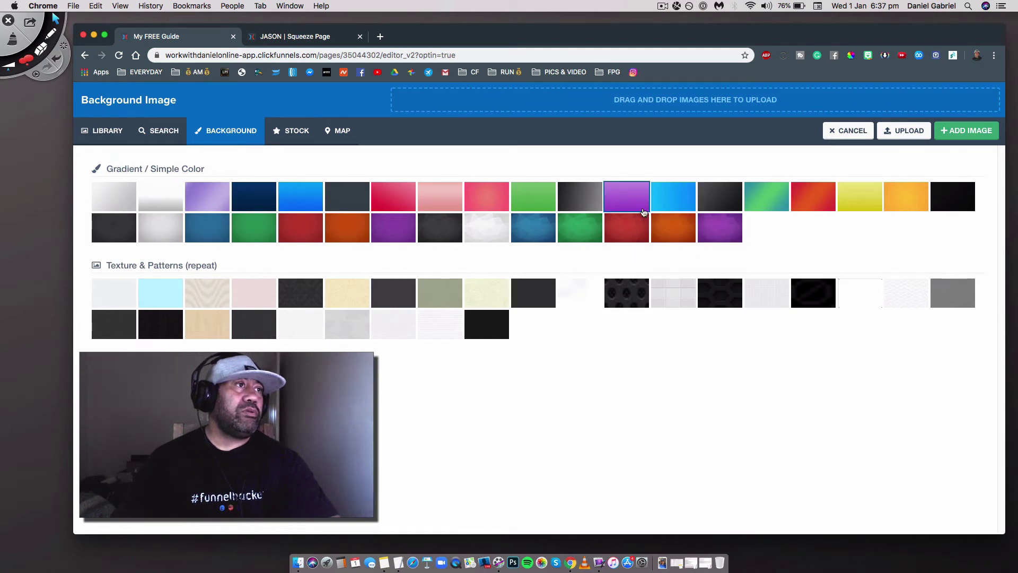
pyautogui.click(717, 235)
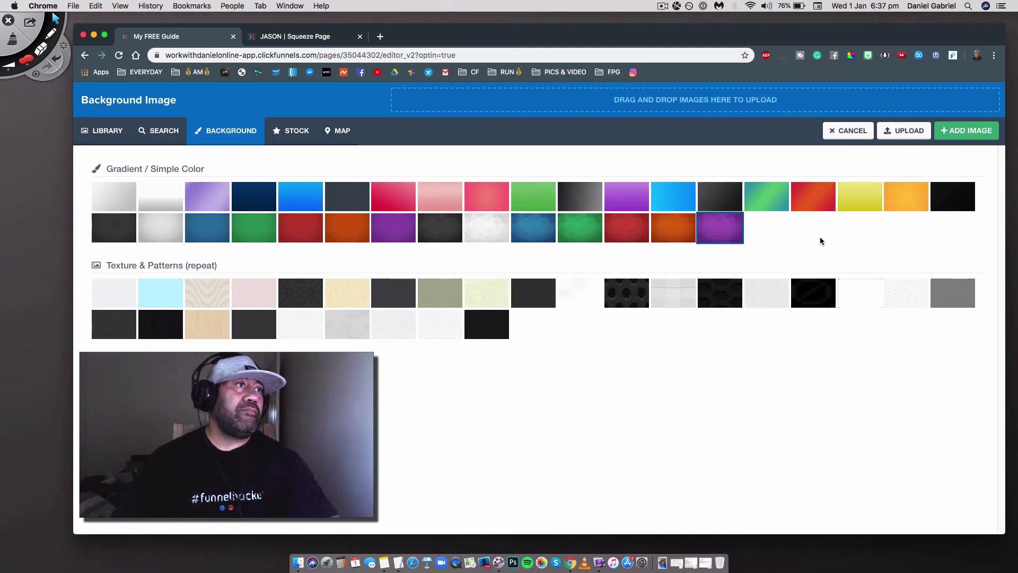
pyautogui.click(710, 236)
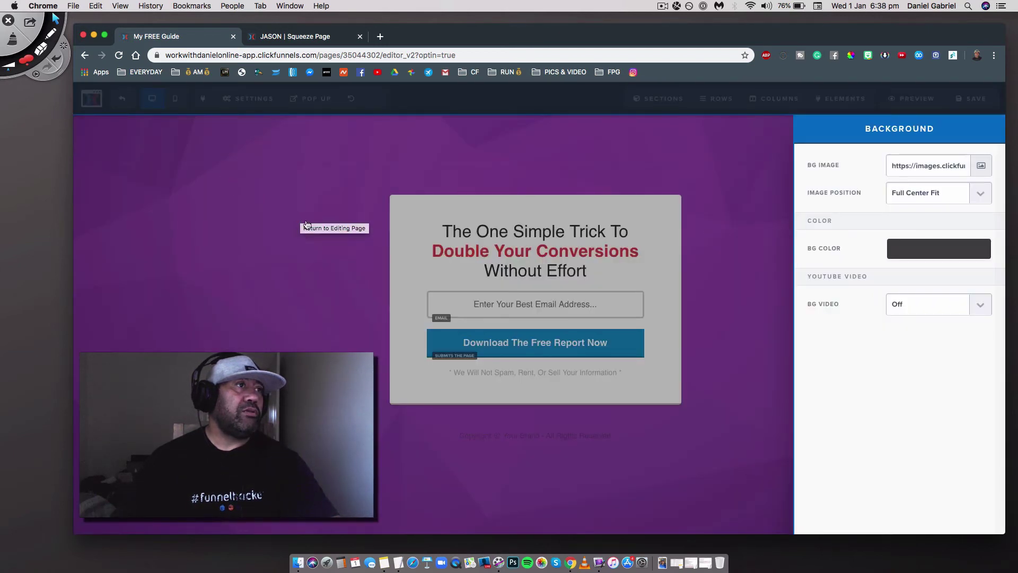
pyautogui.click(255, 213)
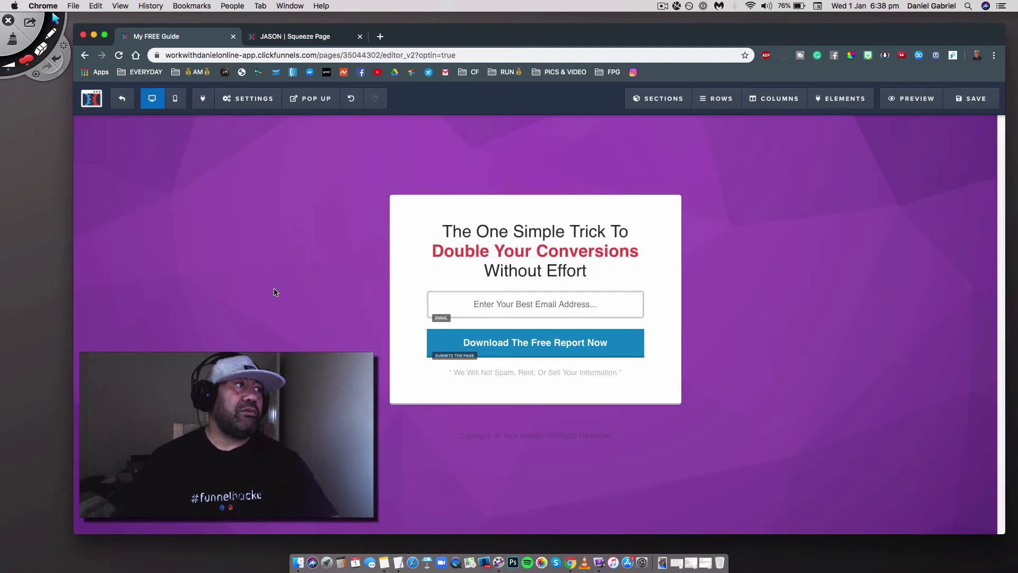
# Try Roboto and Lato as the landing page's content font, then settle on Oswald in the typography settings.
pyautogui.click(263, 103)
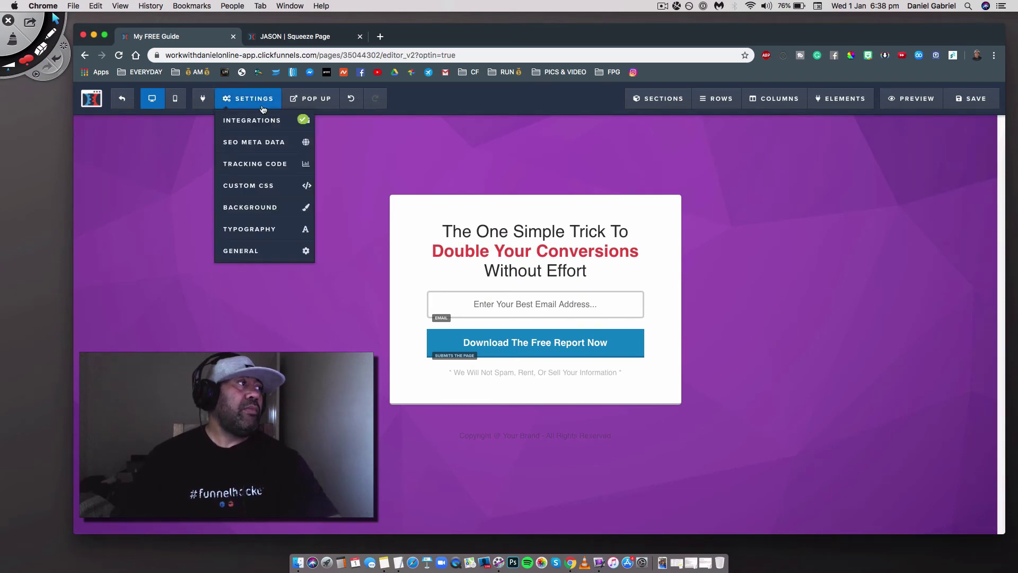
pyautogui.click(266, 229)
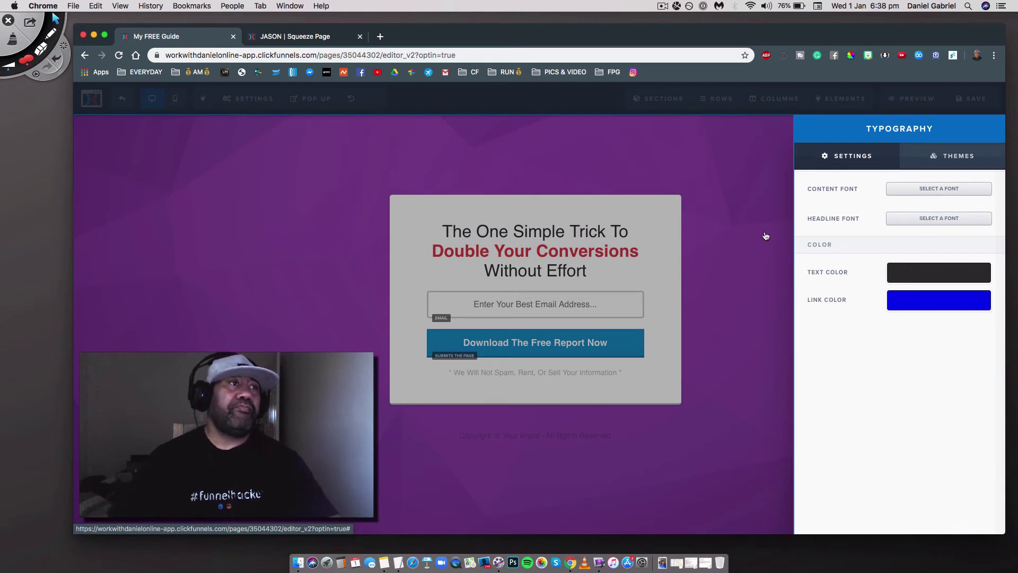
pyautogui.click(928, 190)
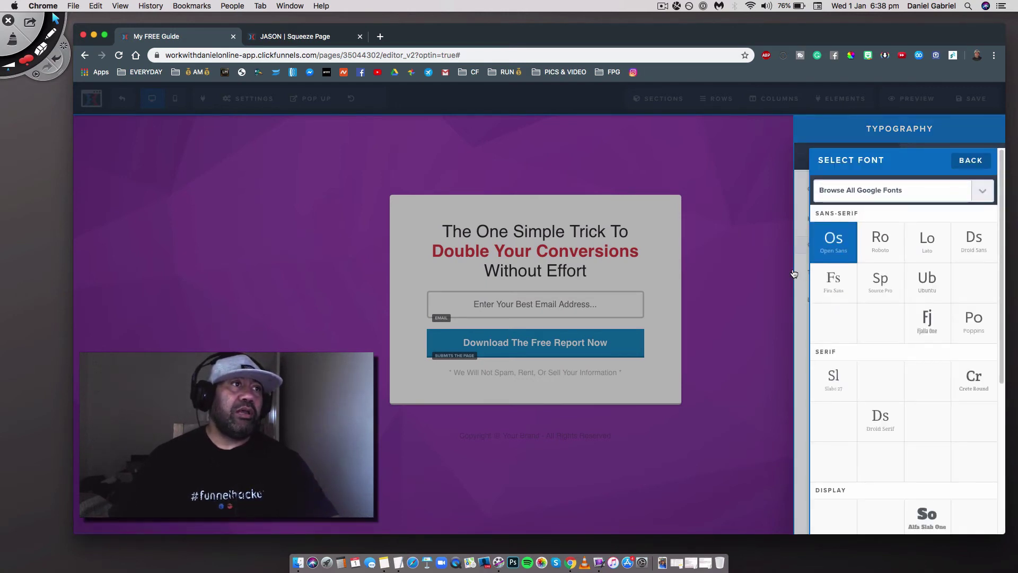
pyautogui.click(876, 242)
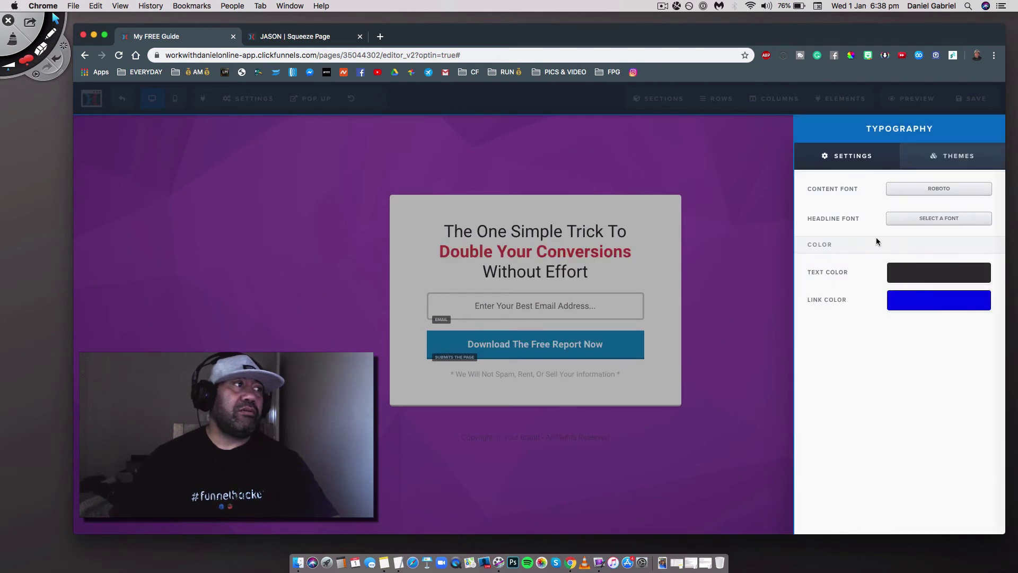
pyautogui.click(911, 188)
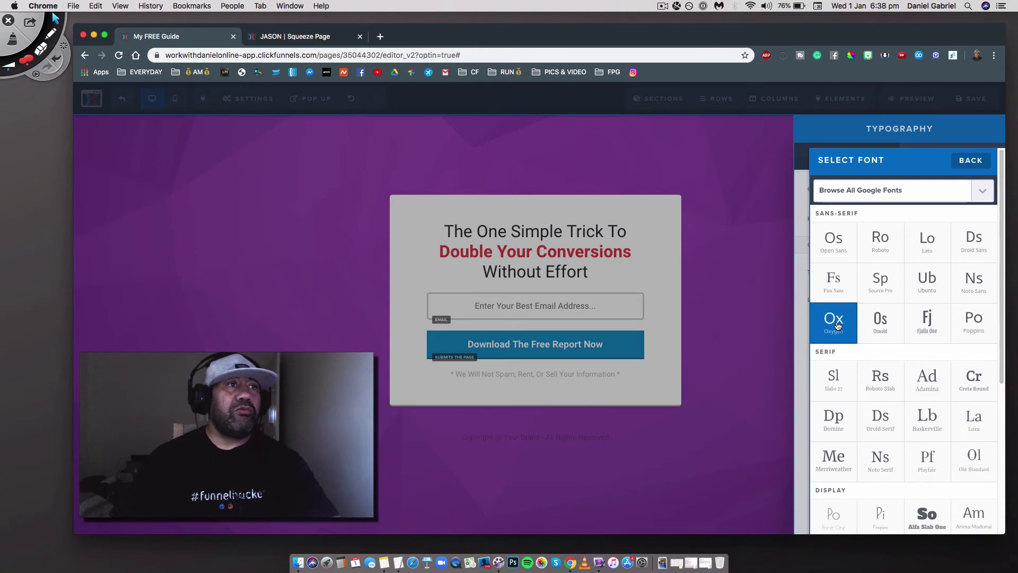
pyautogui.click(931, 247)
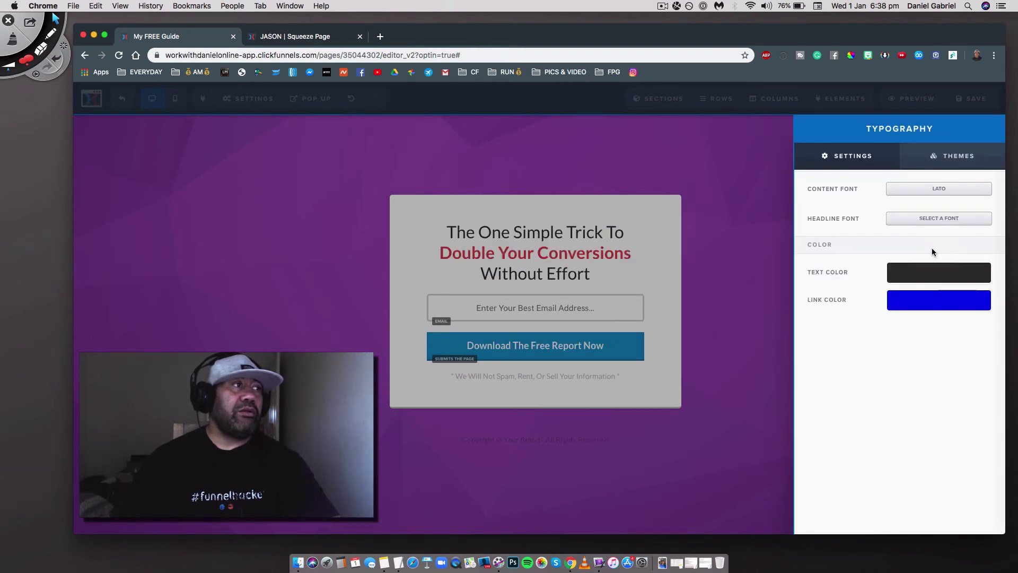
pyautogui.click(921, 190)
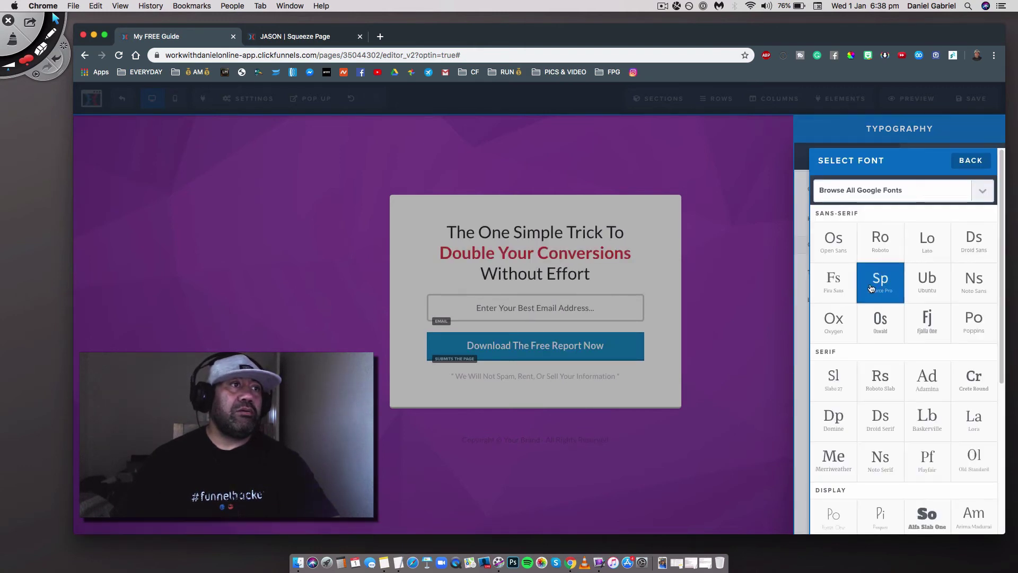
pyautogui.click(881, 319)
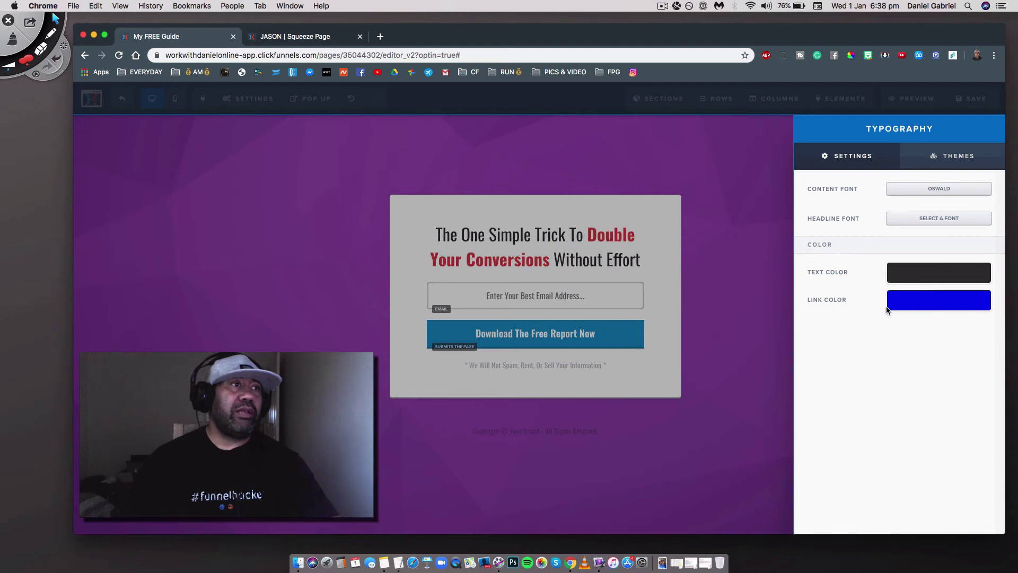
pyautogui.click(768, 228)
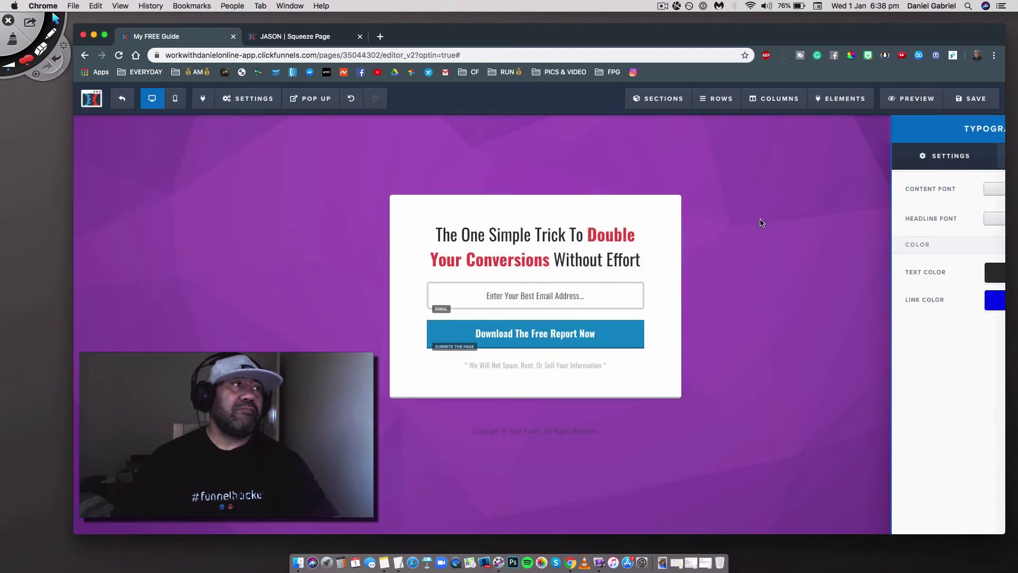
# Set the page's On Submit Go To address to the suggested highticketfreelancer.com enroll link in the general settings, and save the page.
pyautogui.moveTo(246, 99)
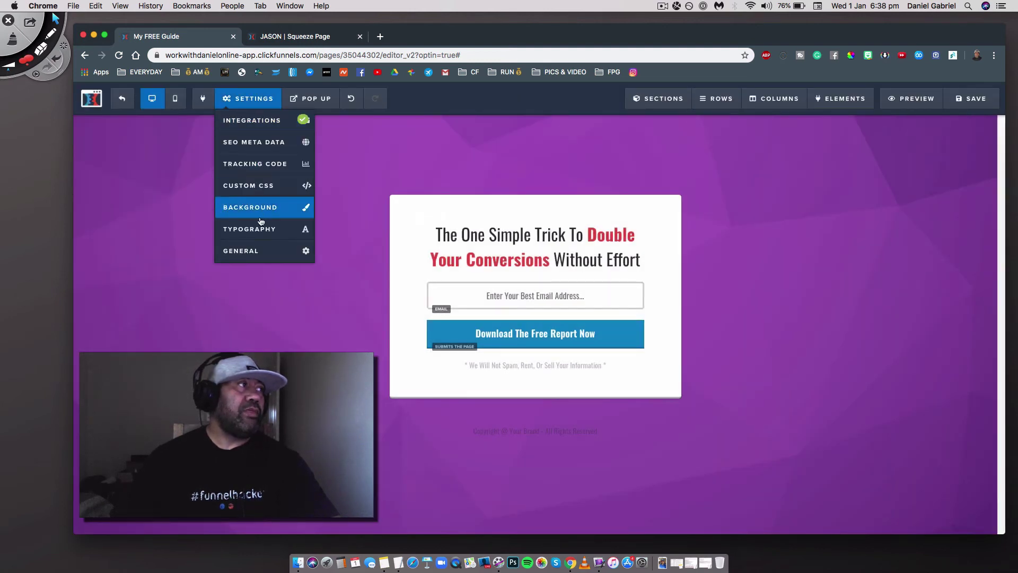
pyautogui.click(240, 252)
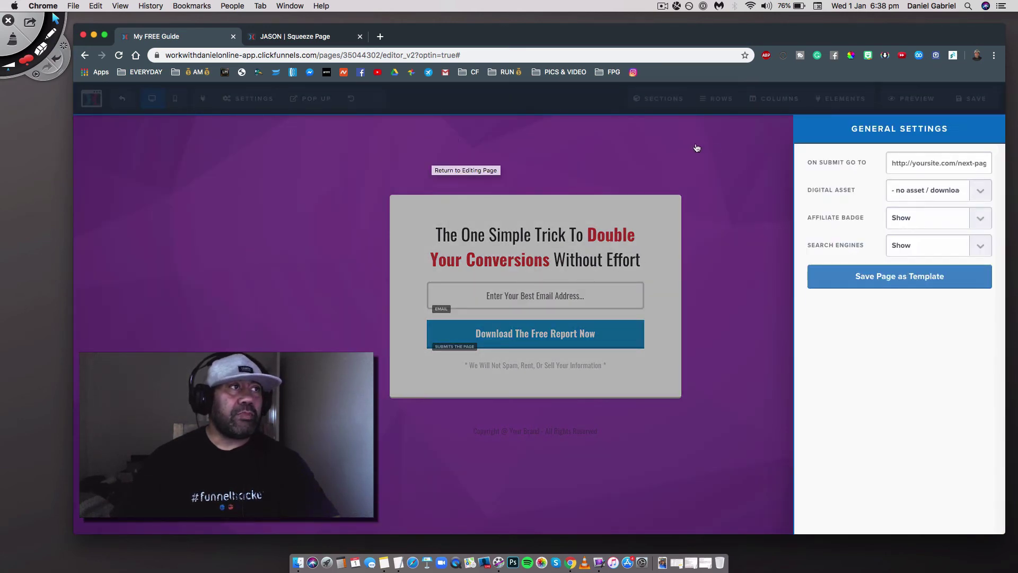
pyautogui.click(713, 148)
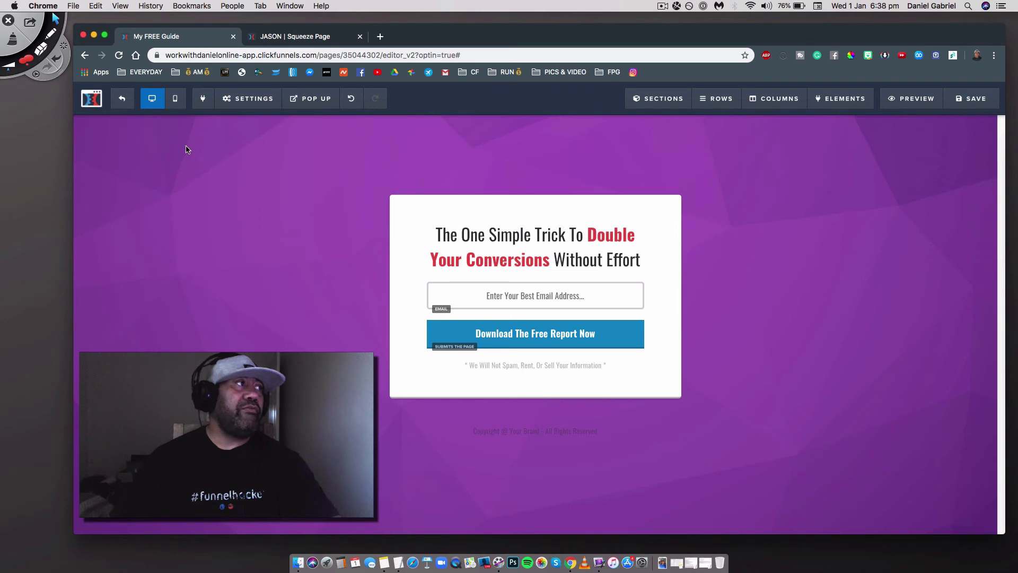
pyautogui.click(250, 99)
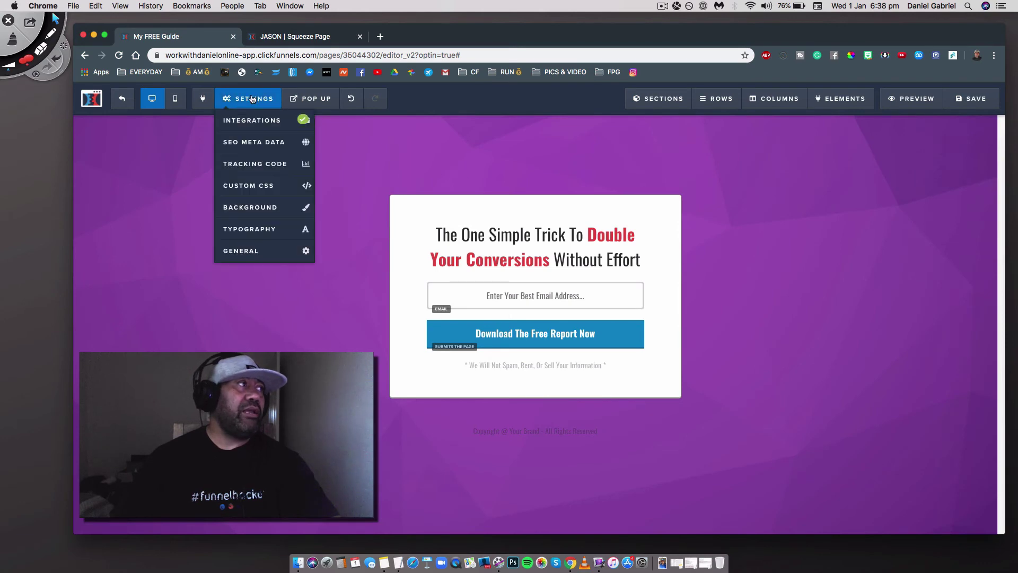
pyautogui.click(241, 253)
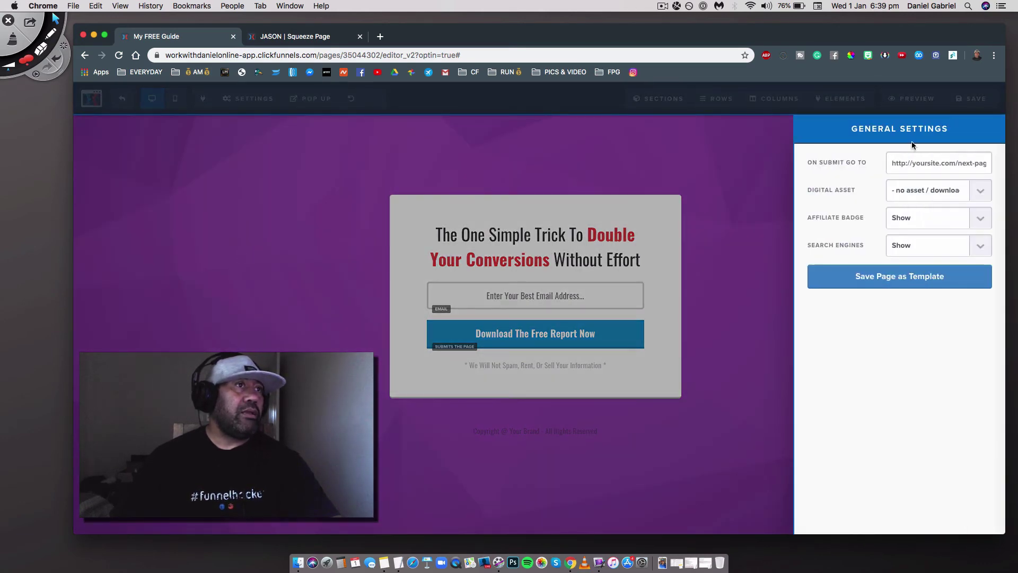
pyautogui.click(889, 163)
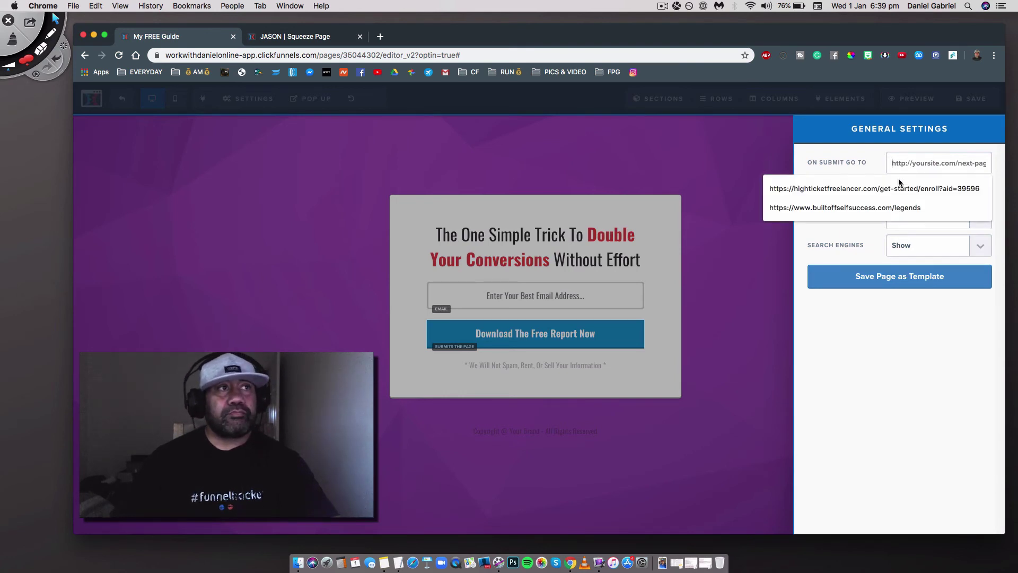
pyautogui.click(881, 189)
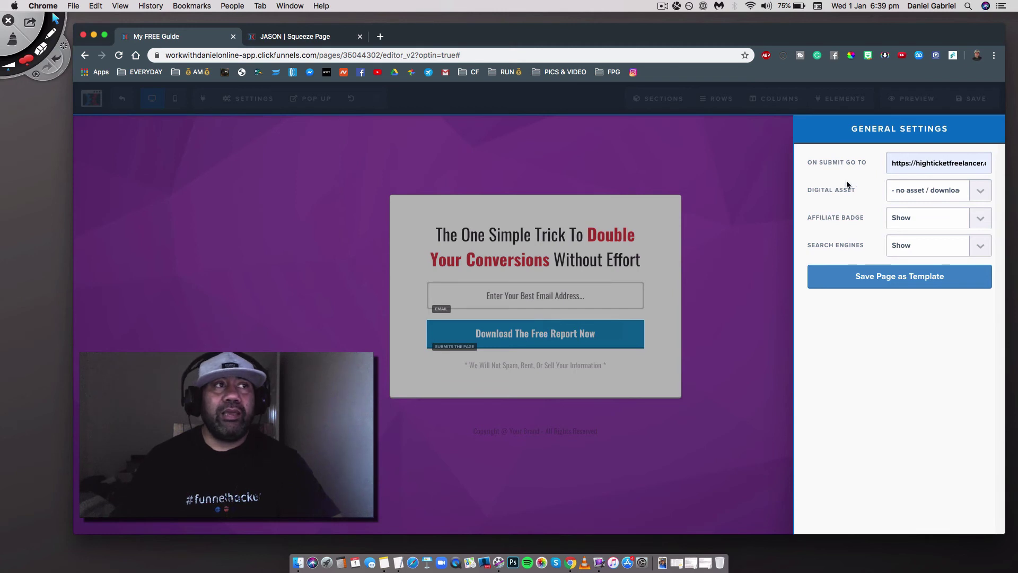
pyautogui.click(758, 172)
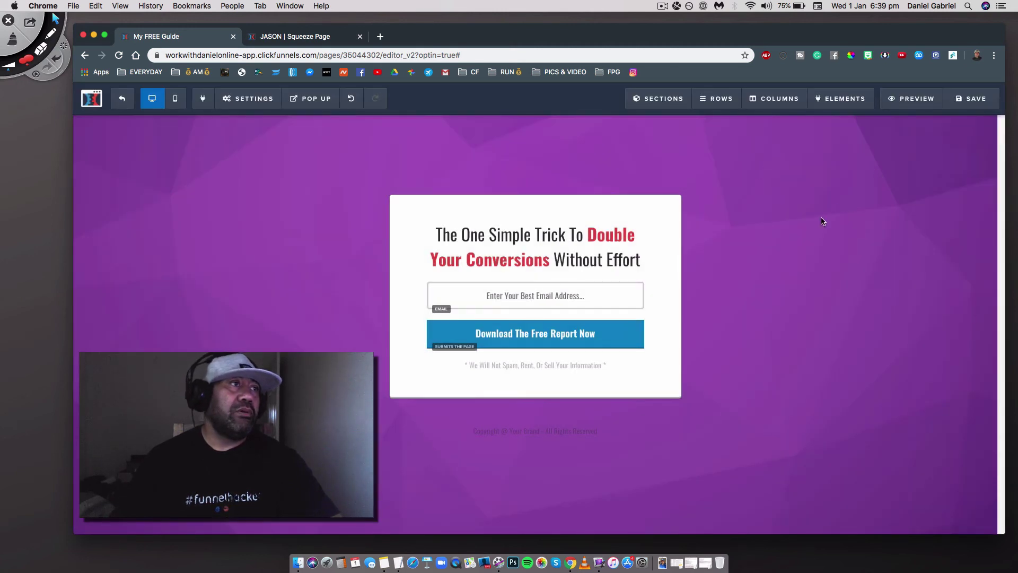
pyautogui.click(968, 106)
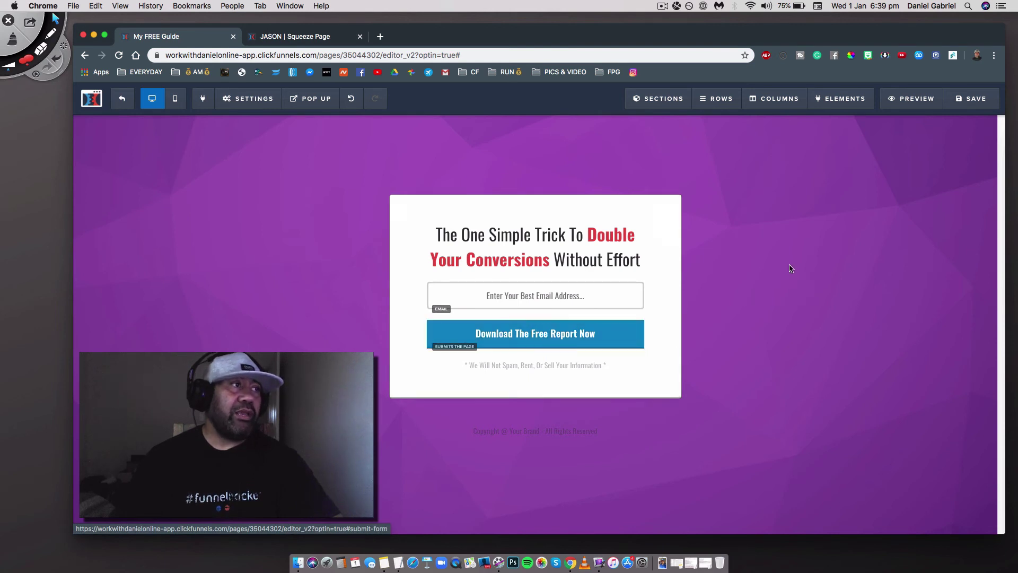
# Preview the landing page in an incognito window and check its email entry field.
pyautogui.rightClick(905, 105)
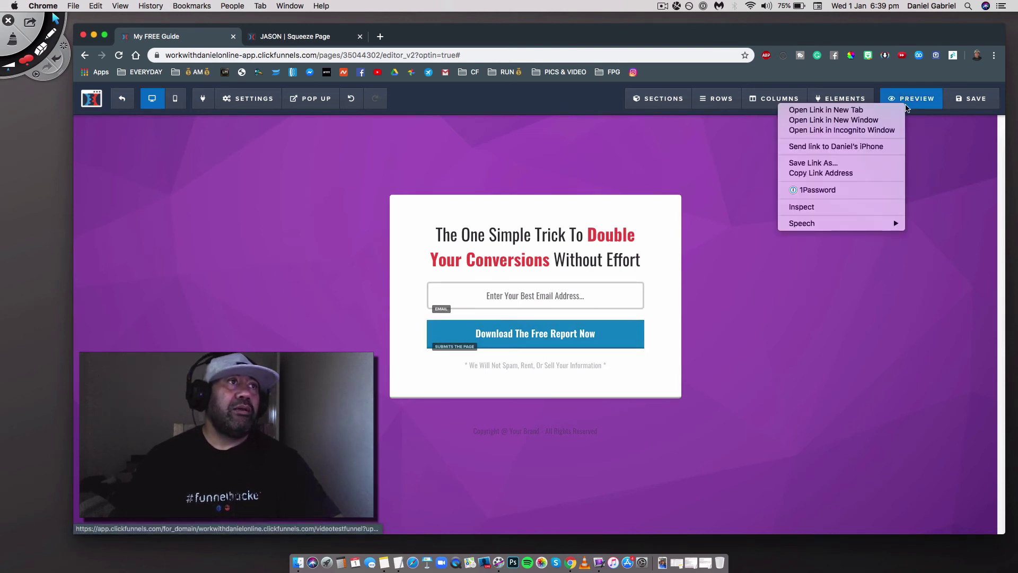
pyautogui.click(846, 130)
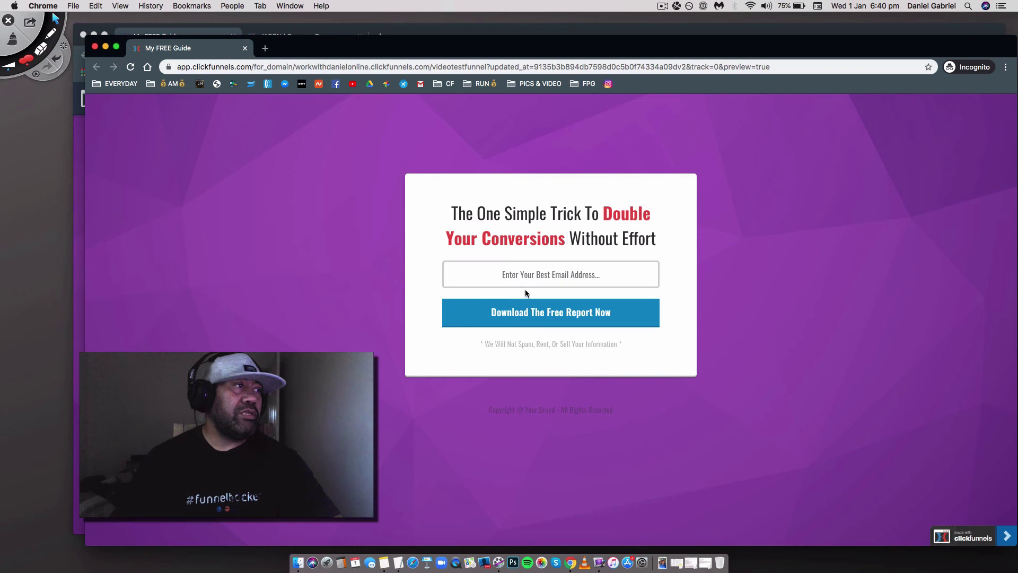
pyautogui.click(557, 269)
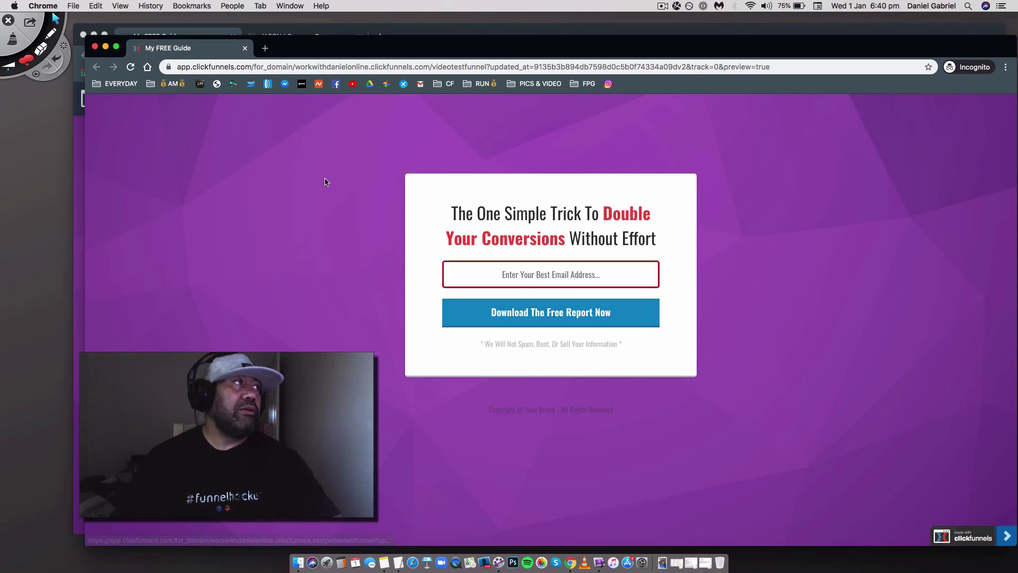
pyautogui.moveTo(300, 50); pyautogui.dragTo(301, 111)
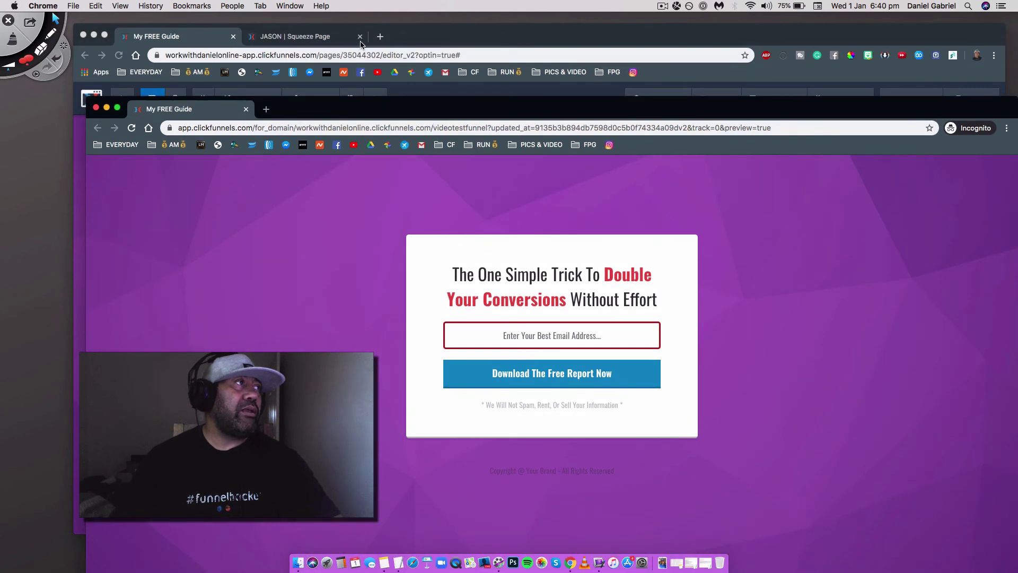
# Return to the page editor and review the email field's settings and the opt-in button's available actions.
pyautogui.click(203, 42)
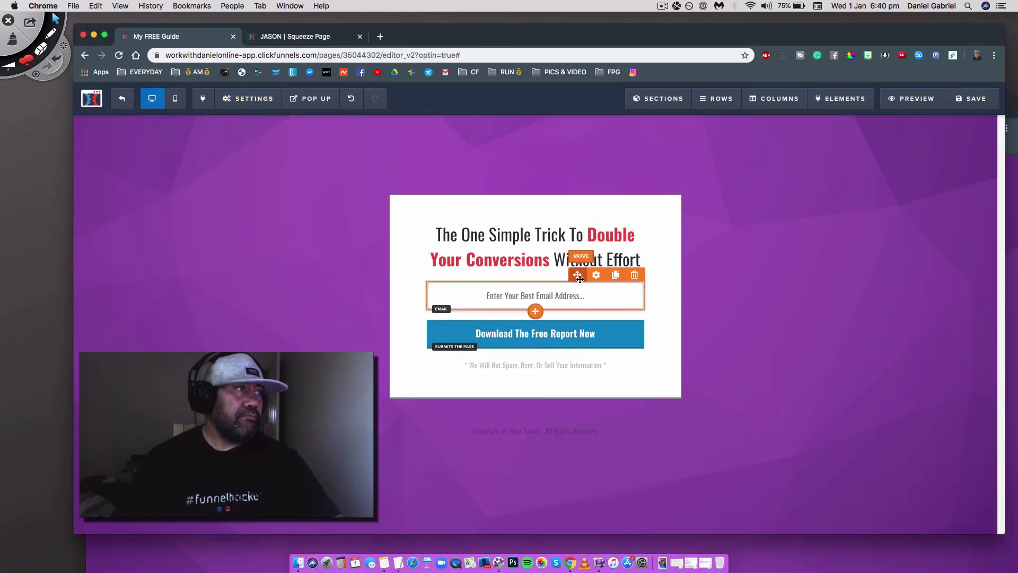
pyautogui.click(596, 275)
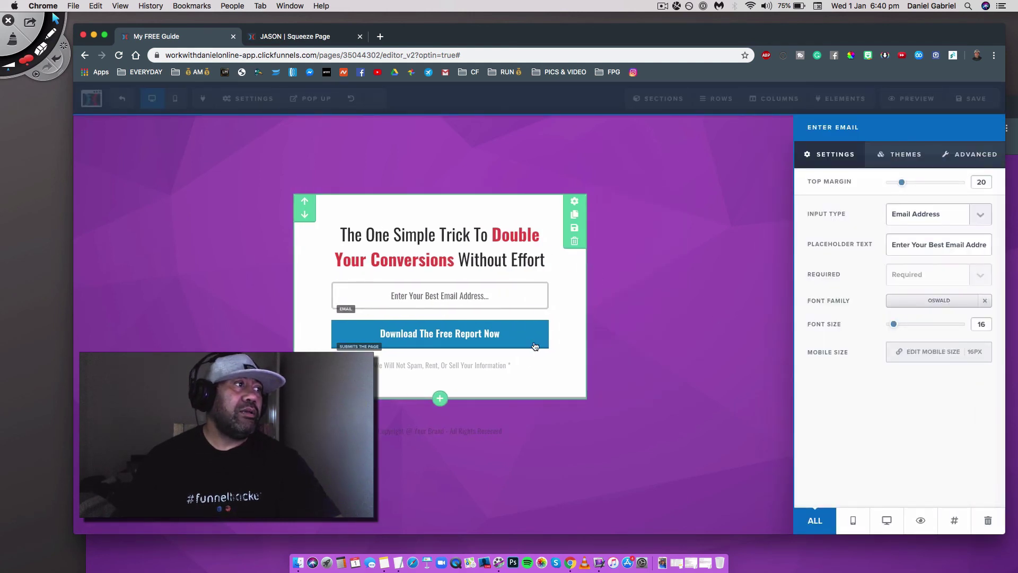
pyautogui.click(564, 377)
pyautogui.moveTo(535, 334)
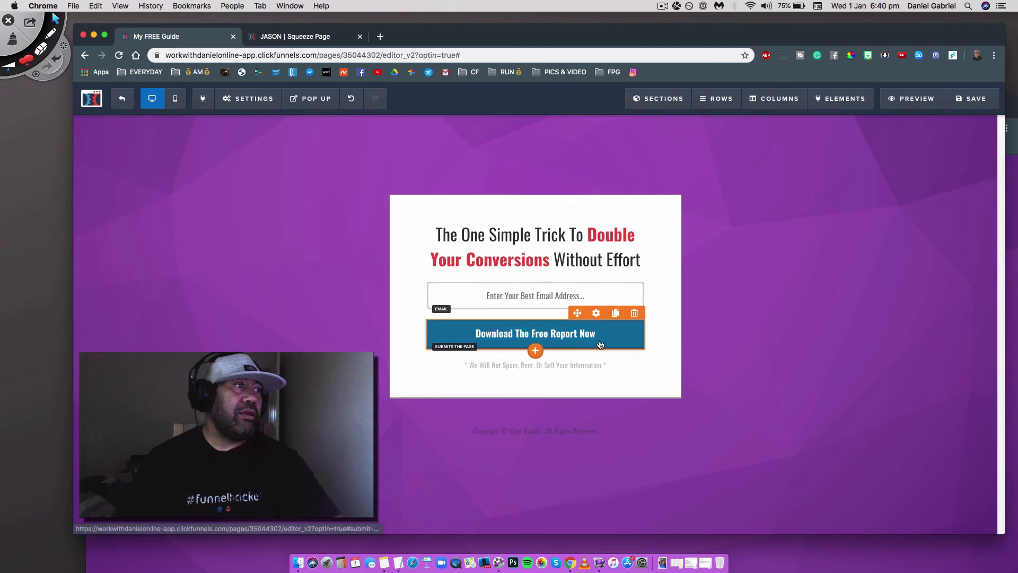
pyautogui.click(595, 314)
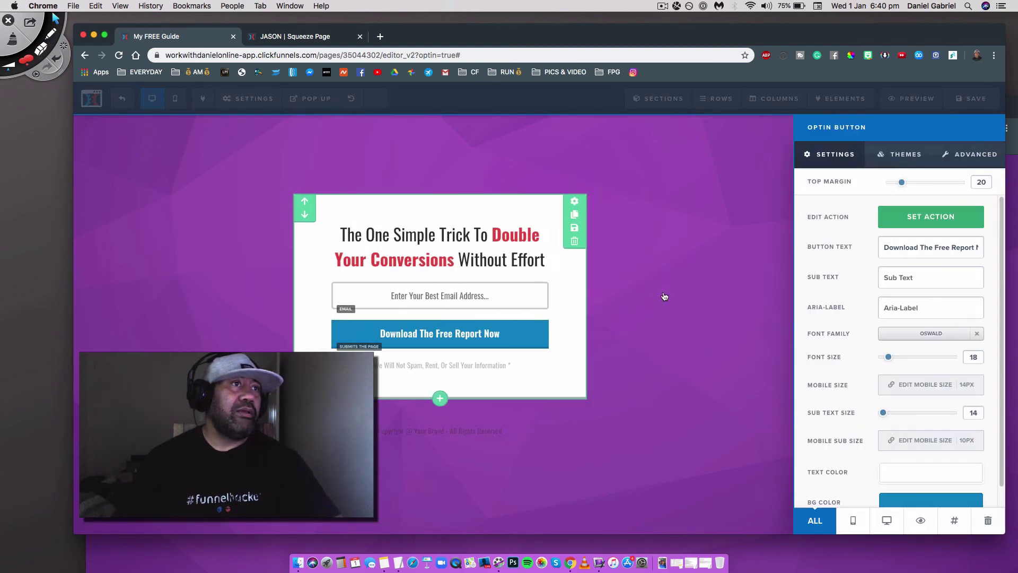
pyautogui.click(931, 217)
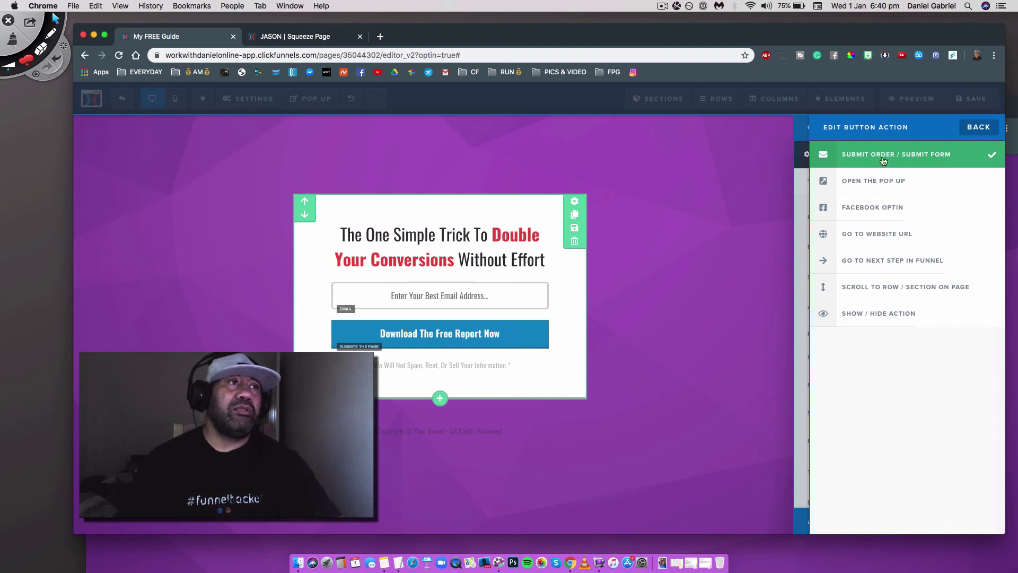
pyautogui.click(751, 185)
# Review the landing page's On Submit Go To address in the general settings.
pyautogui.click(241, 99)
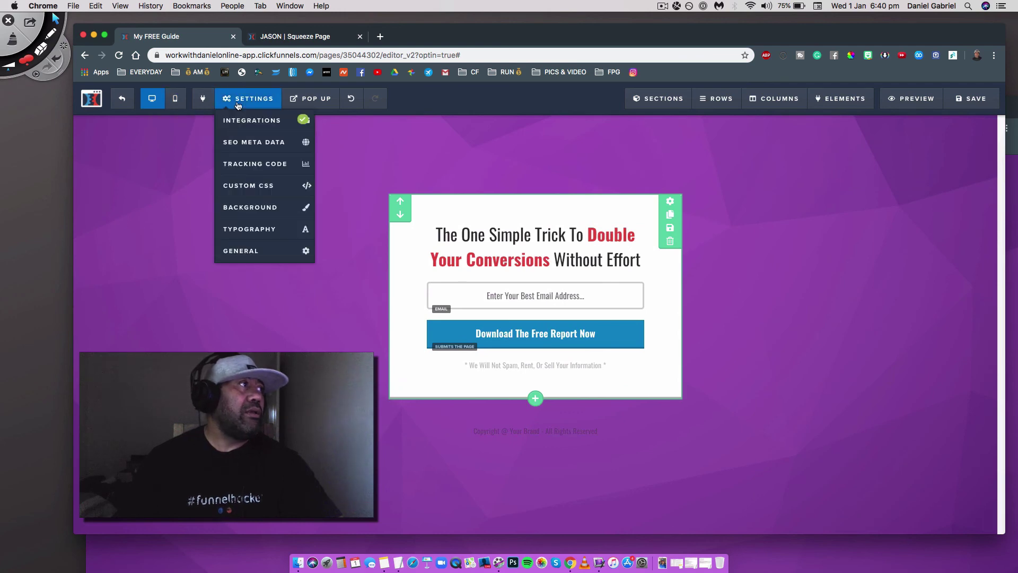
pyautogui.click(241, 251)
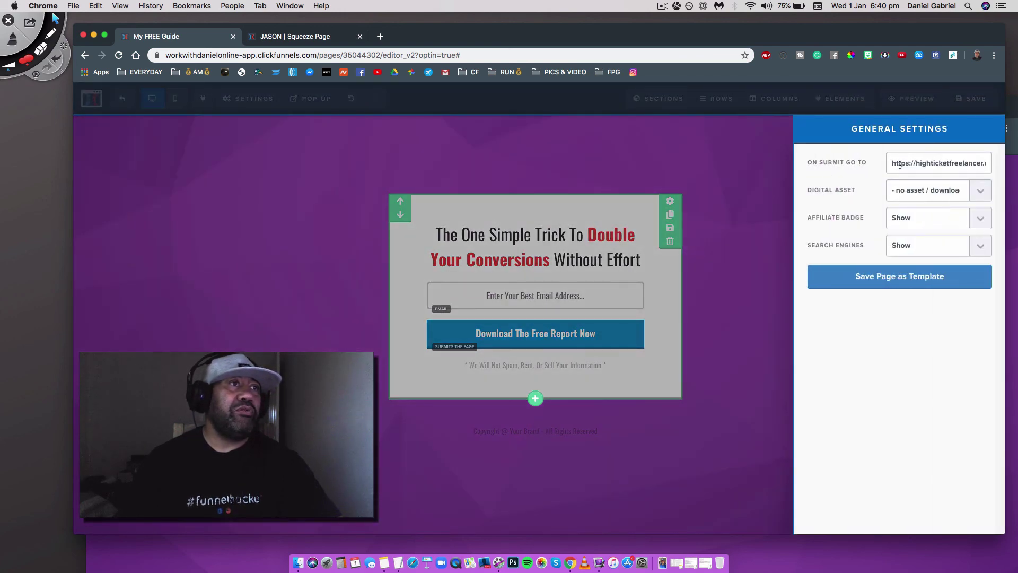
pyautogui.click(757, 220)
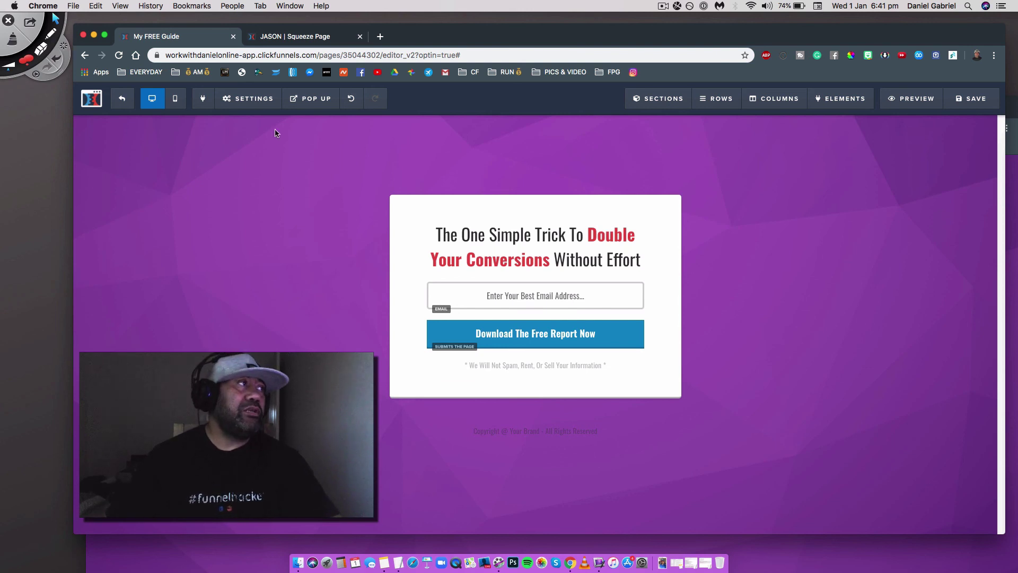
# Switch to the editor of the JASON squeeze page.
pyautogui.moveTo(403, 35); pyautogui.dragTo(396, 65)
pyautogui.click(300, 69)
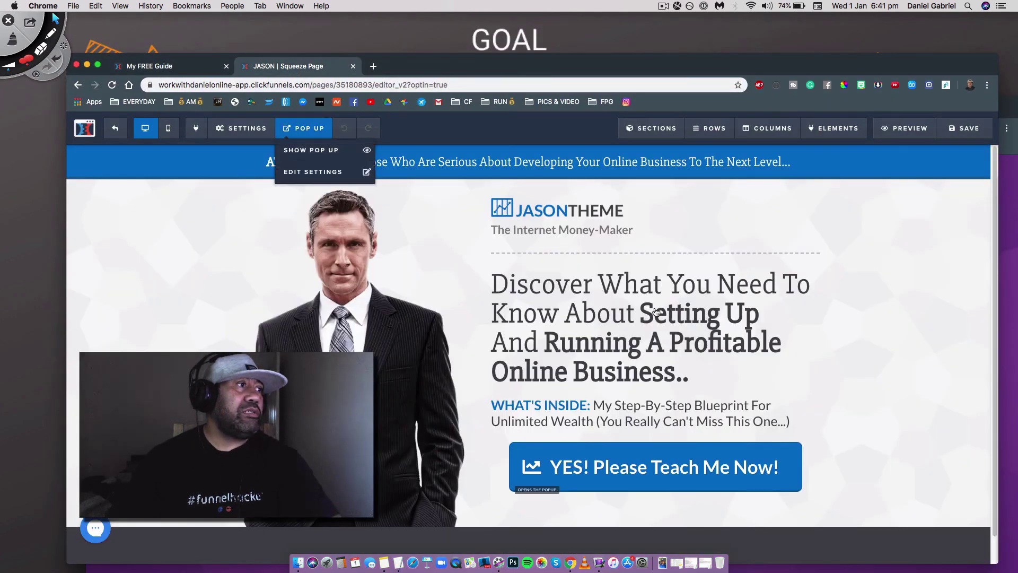